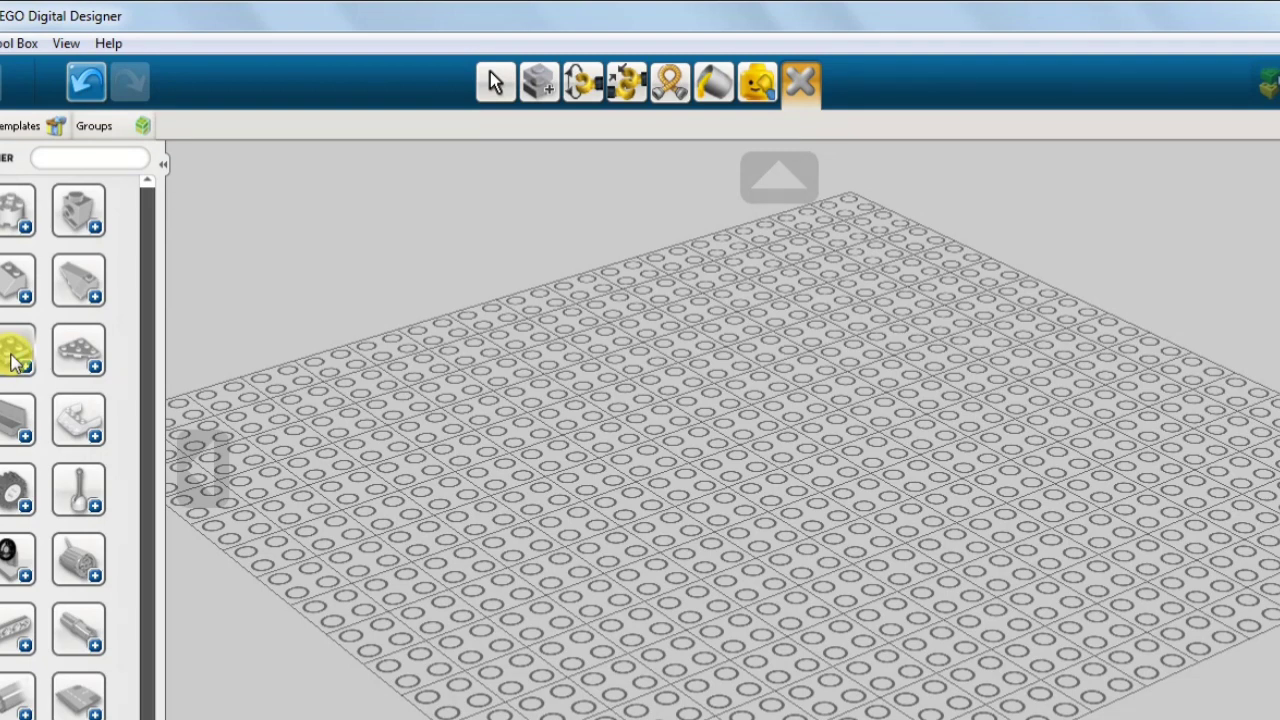
Place a red 1x1 plate near the middle of the baseplate grid and stack a clone on top of it
{"action": "left_click", "coordinate": [14, 353]}
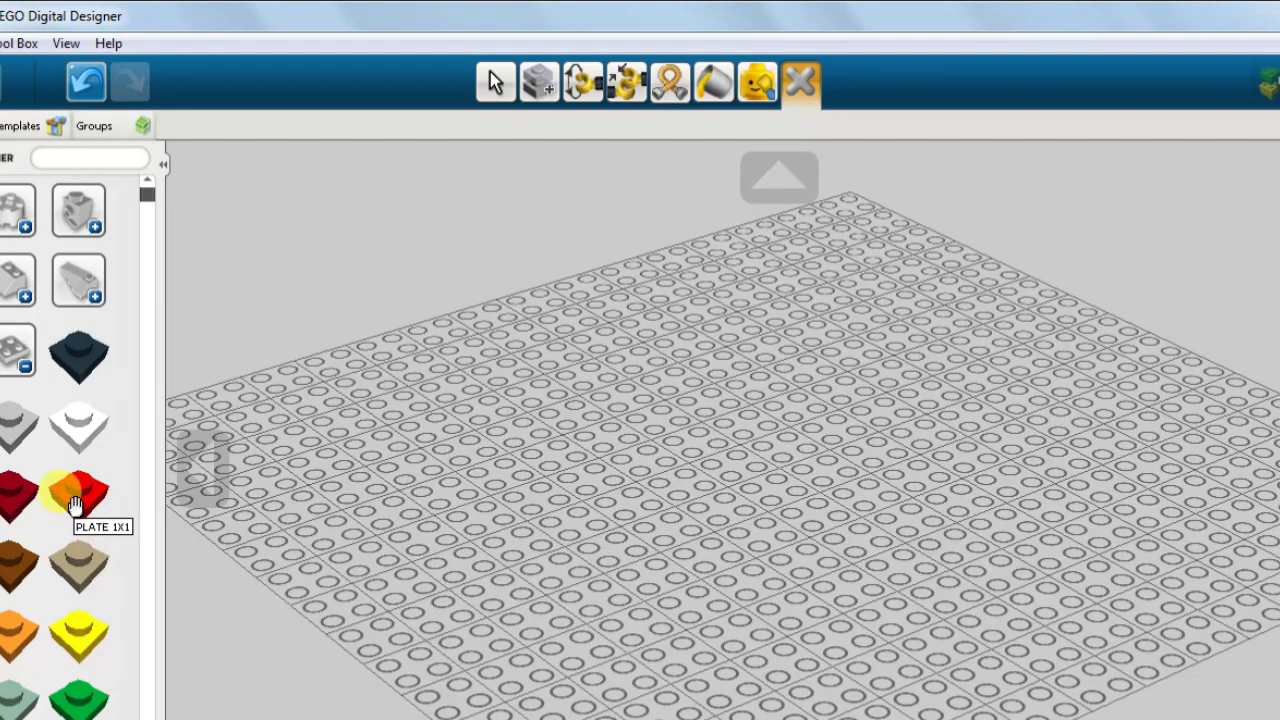
{"action": "left_click", "coordinate": [76, 500]}
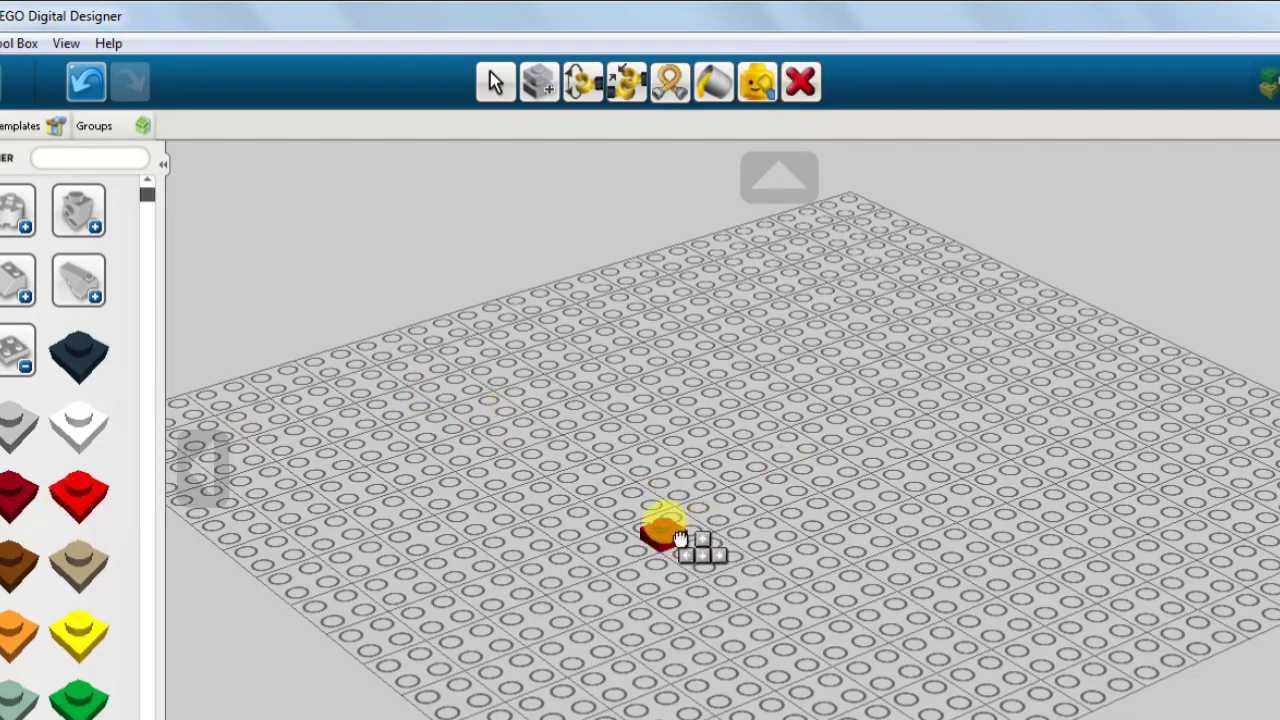
{"action": "left_click", "coordinate": [680, 540]}
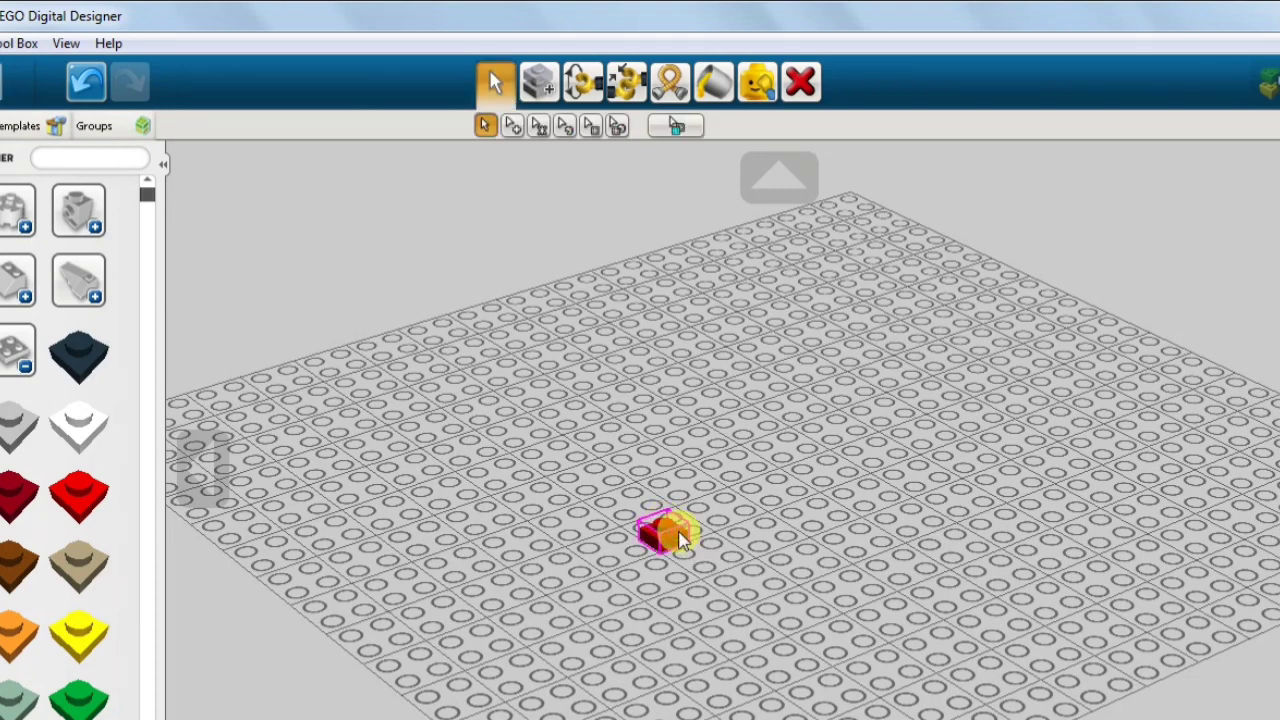
{"action": "left_click", "coordinate": [633, 382]}
{"action": "left_click", "coordinate": [543, 90]}
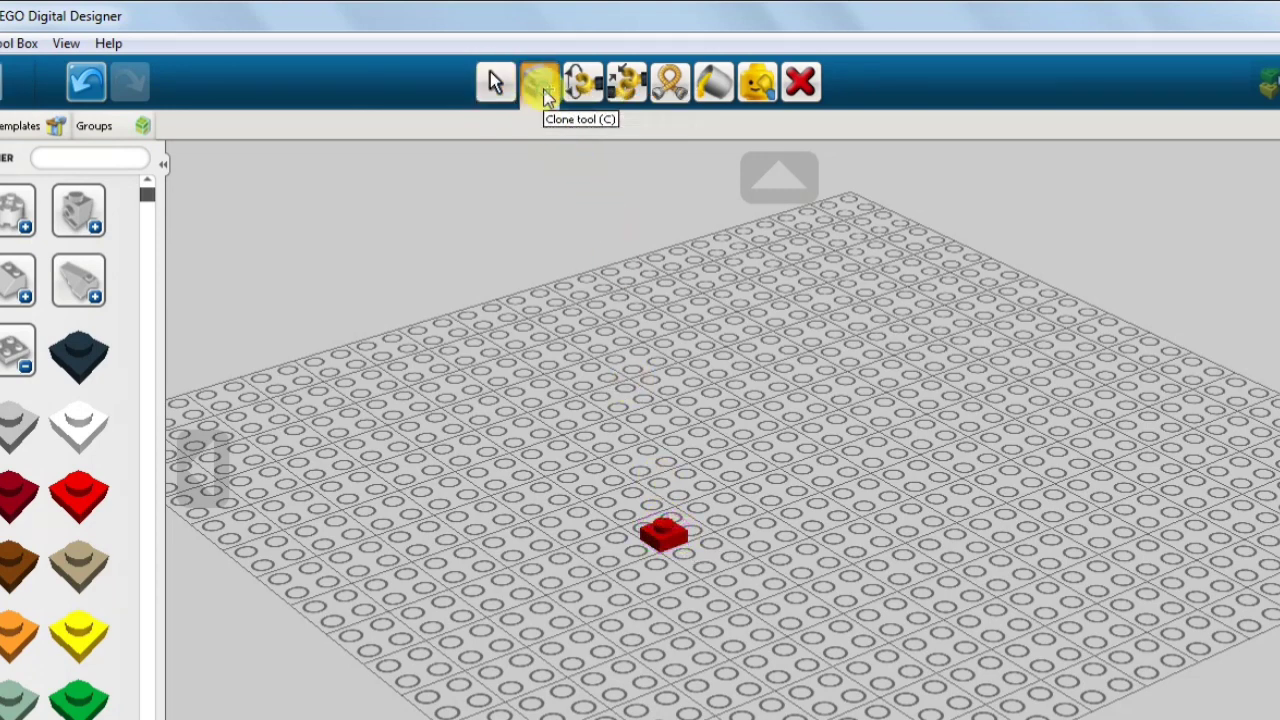
{"action": "left_click", "coordinate": [663, 530]}
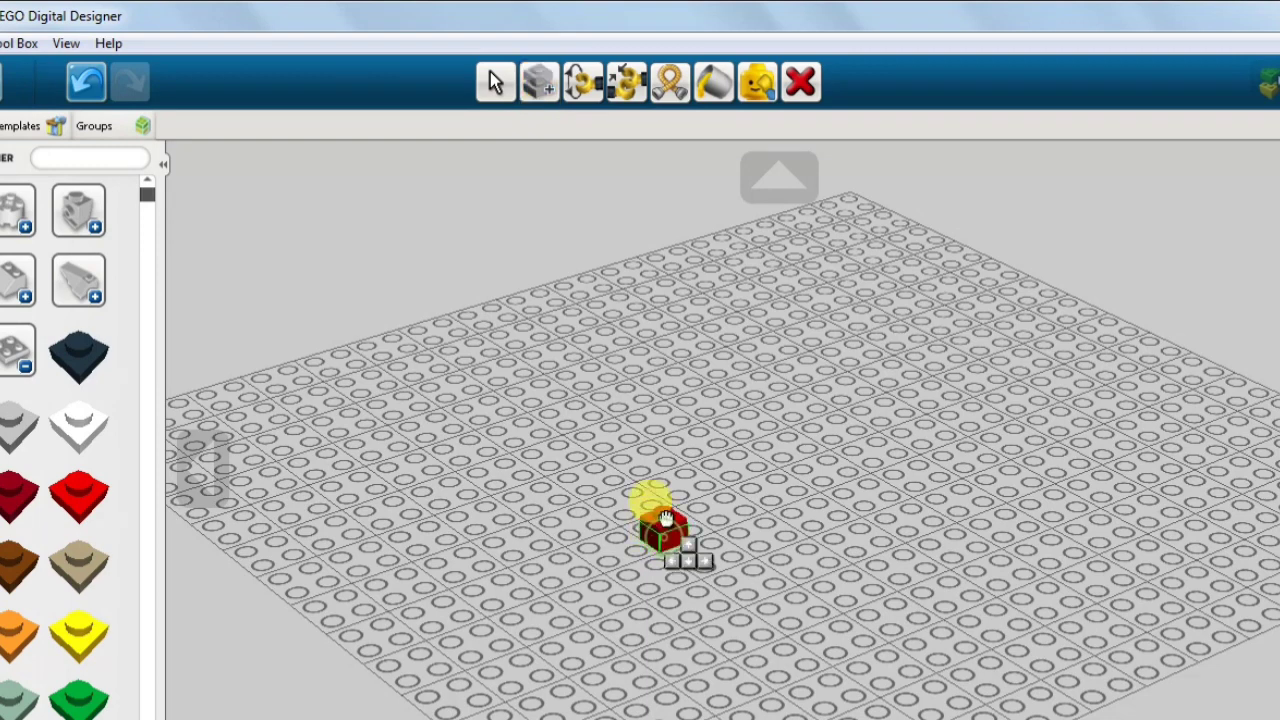
{"action": "left_click", "coordinate": [674, 538]}
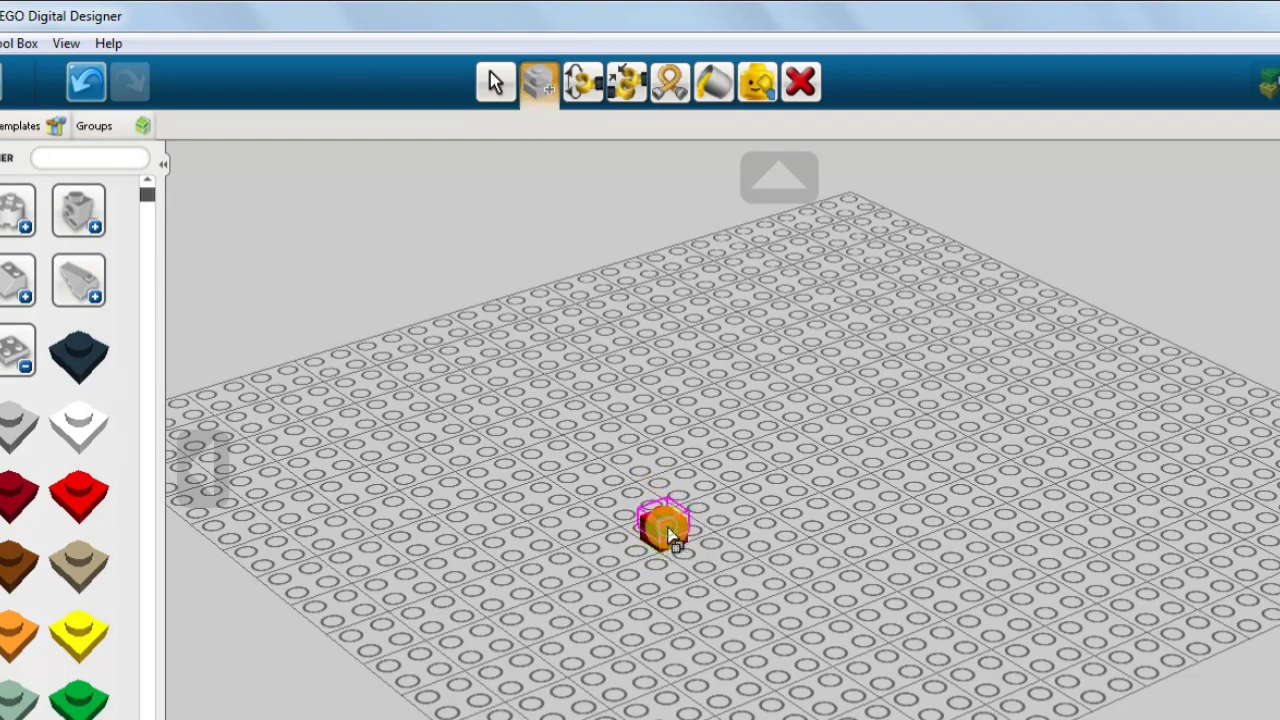
Select the stacked red 1x1 plates together and clone the stack on top to double the column's height
{"action": "left_click", "coordinate": [498, 80]}
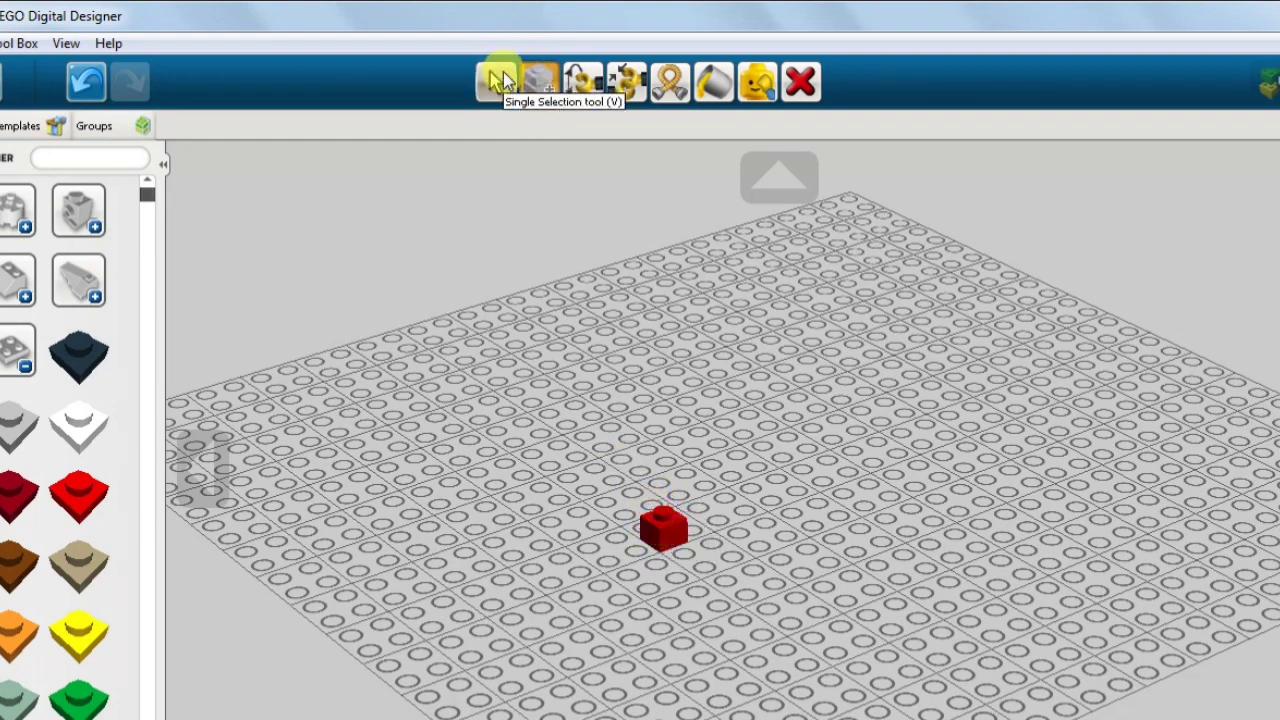
{"action": "left_click", "coordinate": [688, 540]}
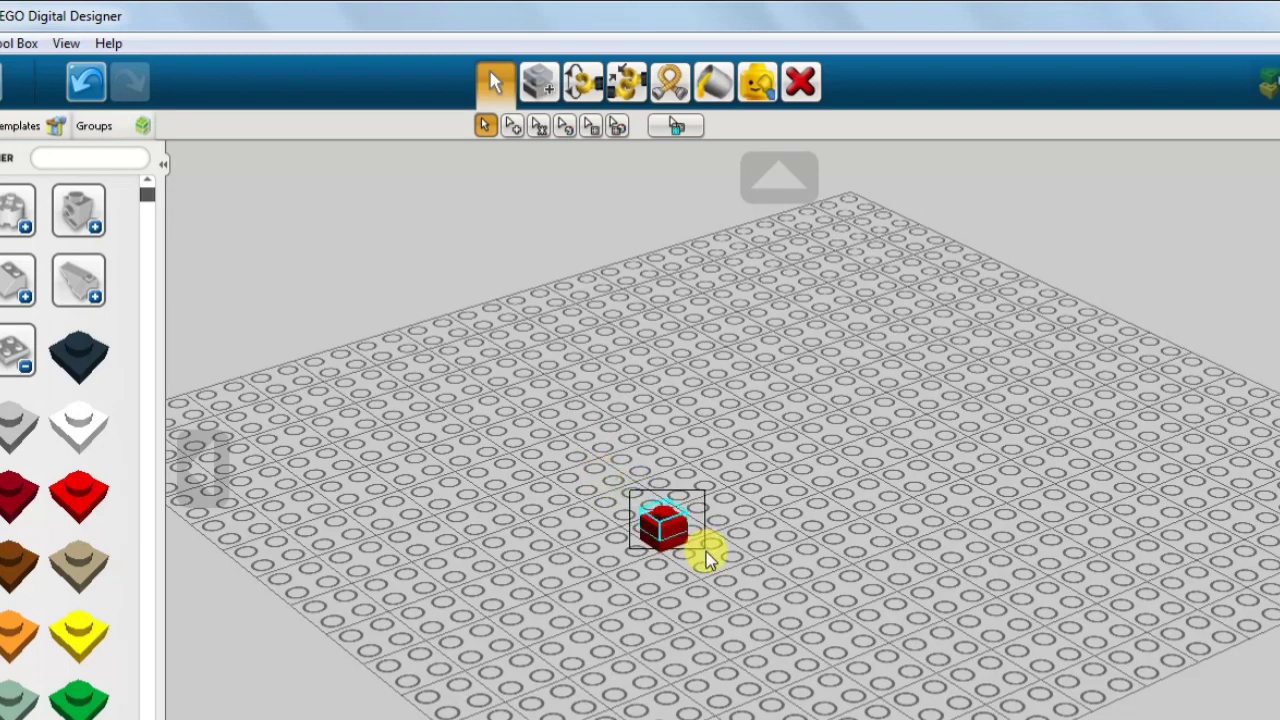
{"action": "left_click", "coordinate": [540, 82]}
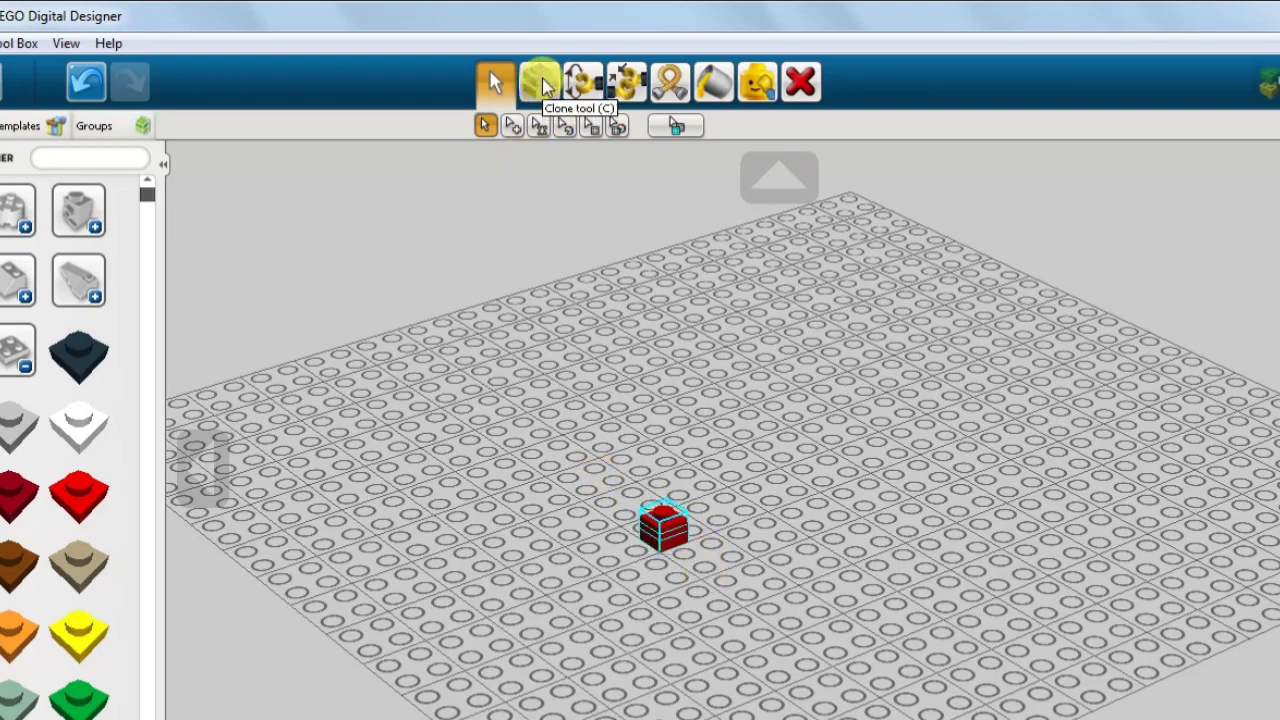
{"action": "left_click", "coordinate": [663, 525]}
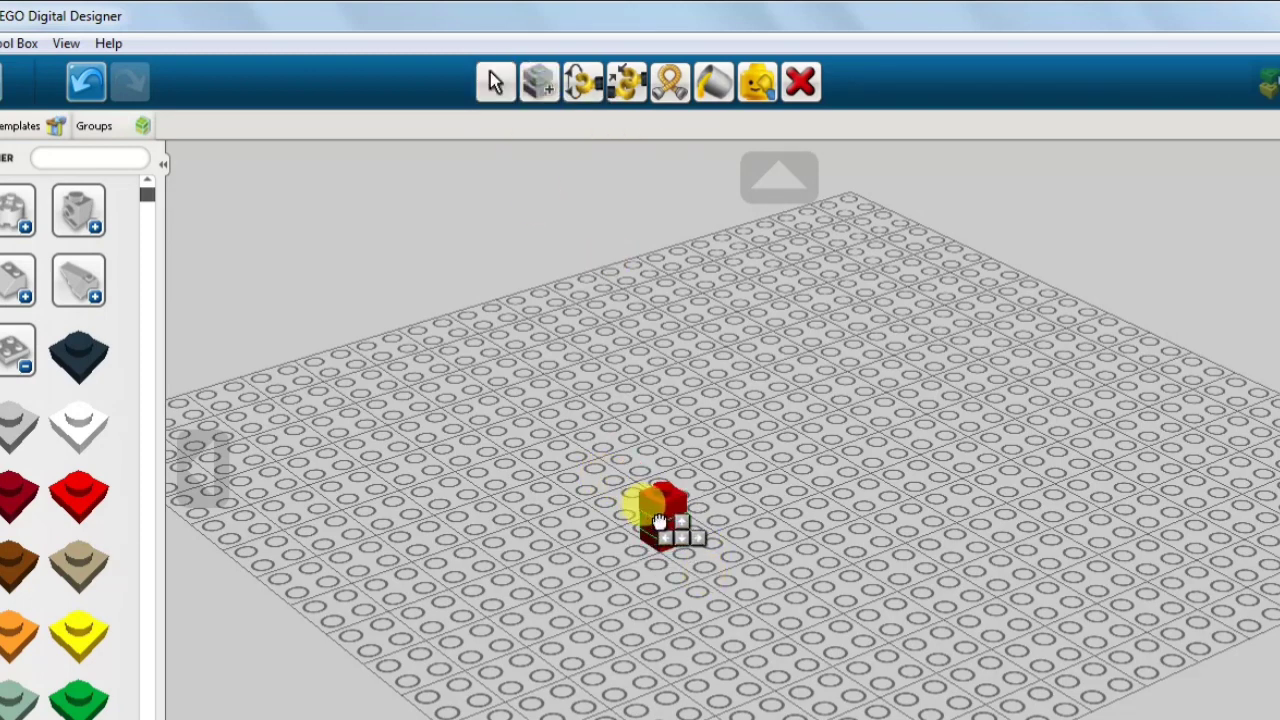
{"action": "left_click", "coordinate": [661, 516]}
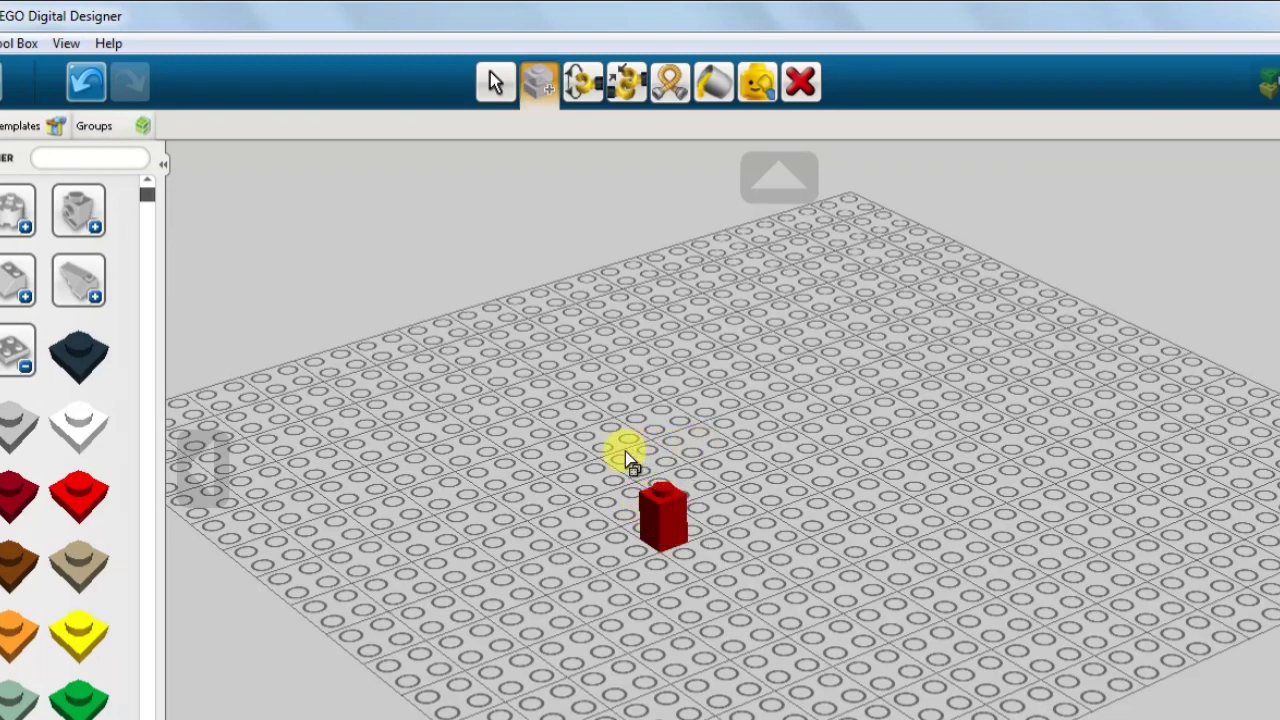
Build a second red 1x1 column of equal height by cloning, in line with the first across a six-stud span
{"action": "mouse_move", "coordinate": [625, 451]}
{"action": "left_mouse_down"}
{"action": "mouse_move", "coordinate": [686, 566]}
{"action": "mouse_move", "coordinate": [713, 575]}
{"action": "left_mouse_up"}
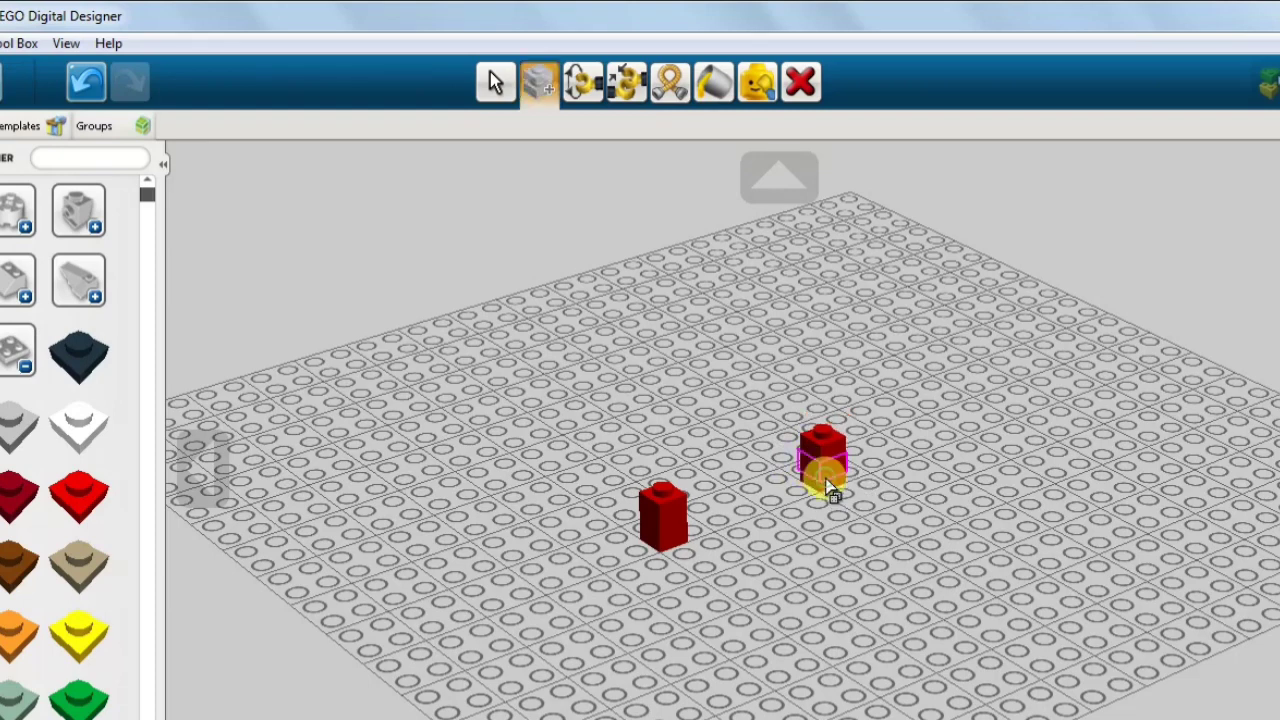
{"action": "left_click", "coordinate": [826, 486]}
{"action": "right_click_drag", "start_coordinate": [563, 527], "coordinate": [700, 500]}
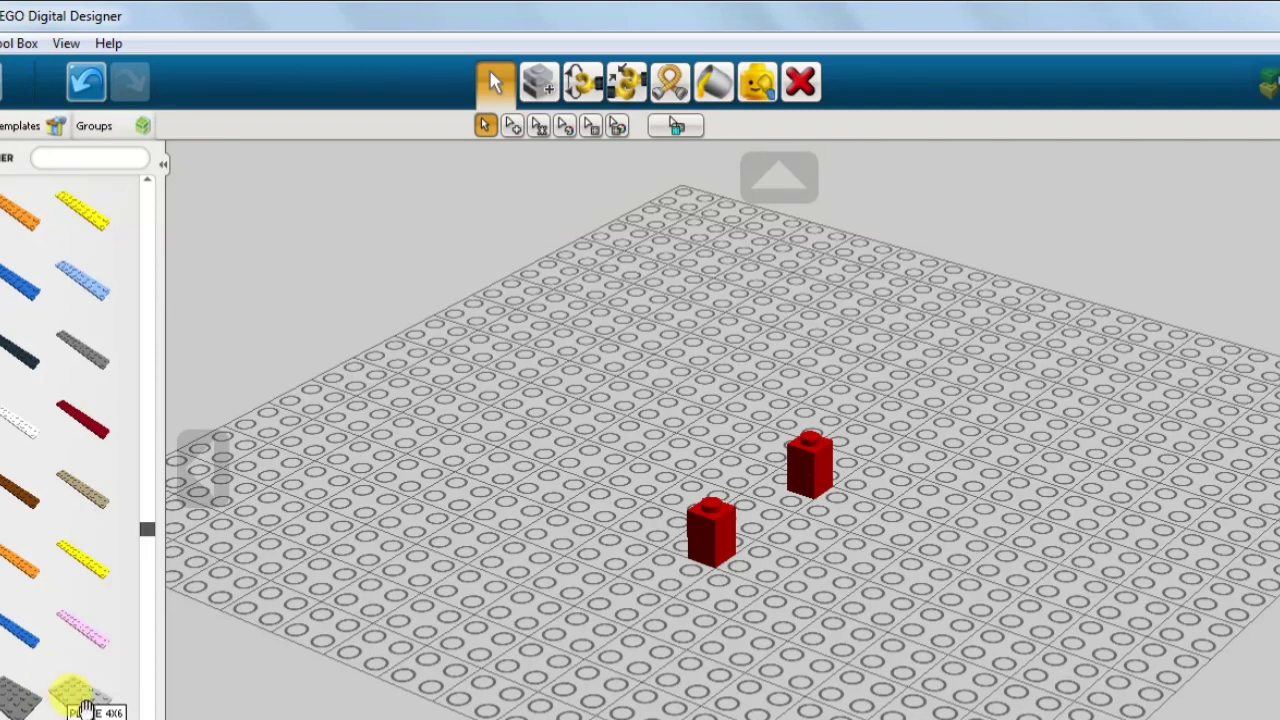
Lay a grey 4x6 plate across the two red columns along one long edge and stack a clone on top
{"action": "left_click", "coordinate": [72, 693]}
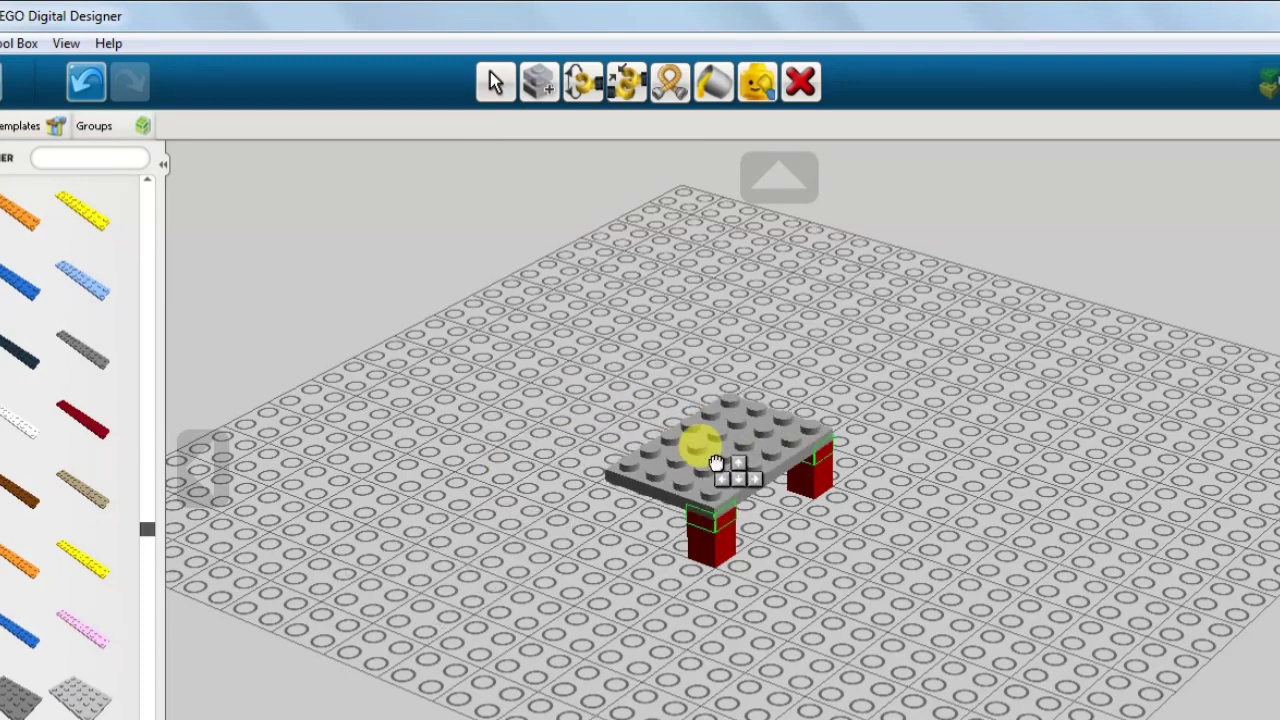
{"action": "left_click", "coordinate": [716, 463]}
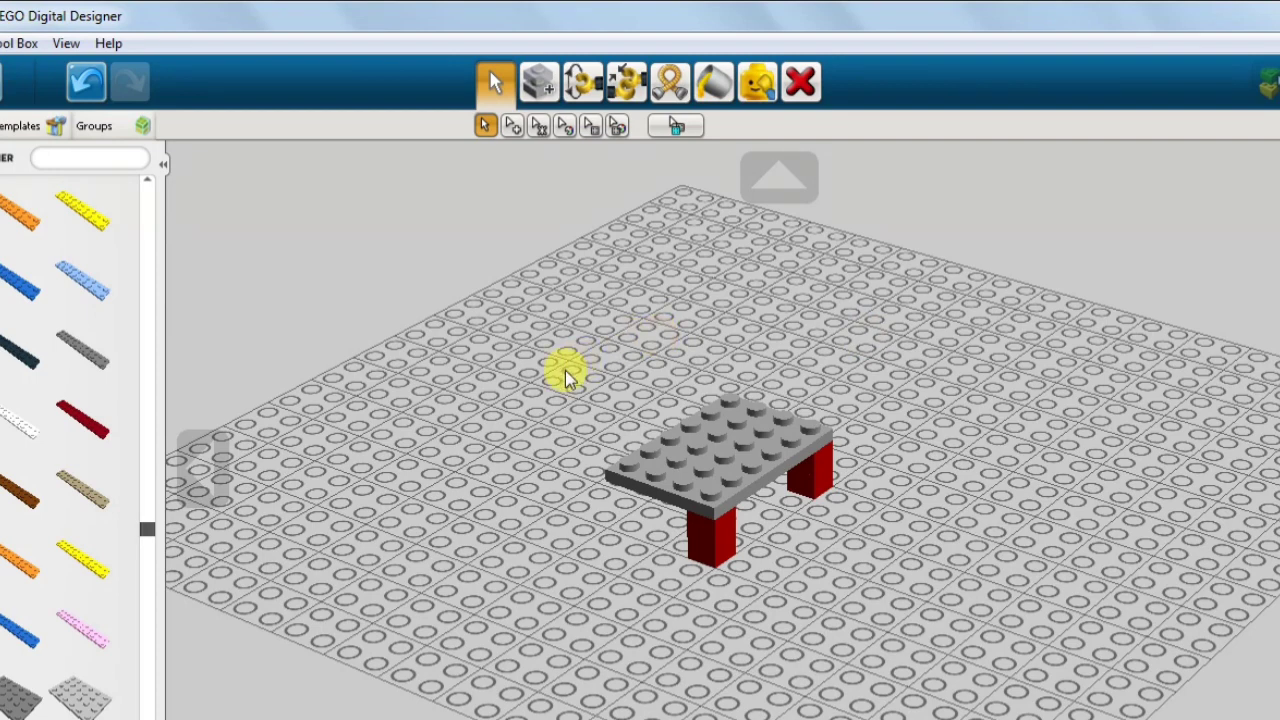
{"action": "left_click", "coordinate": [715, 450]}
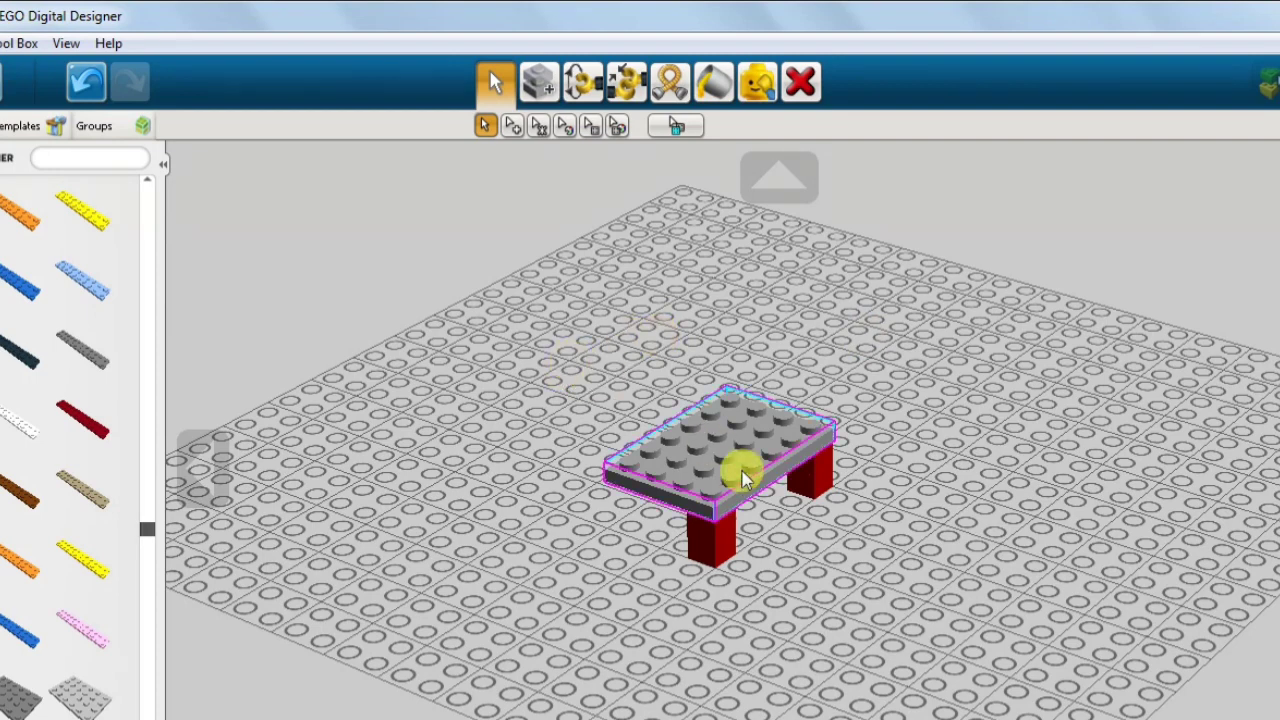
{"action": "left_click", "coordinate": [538, 82]}
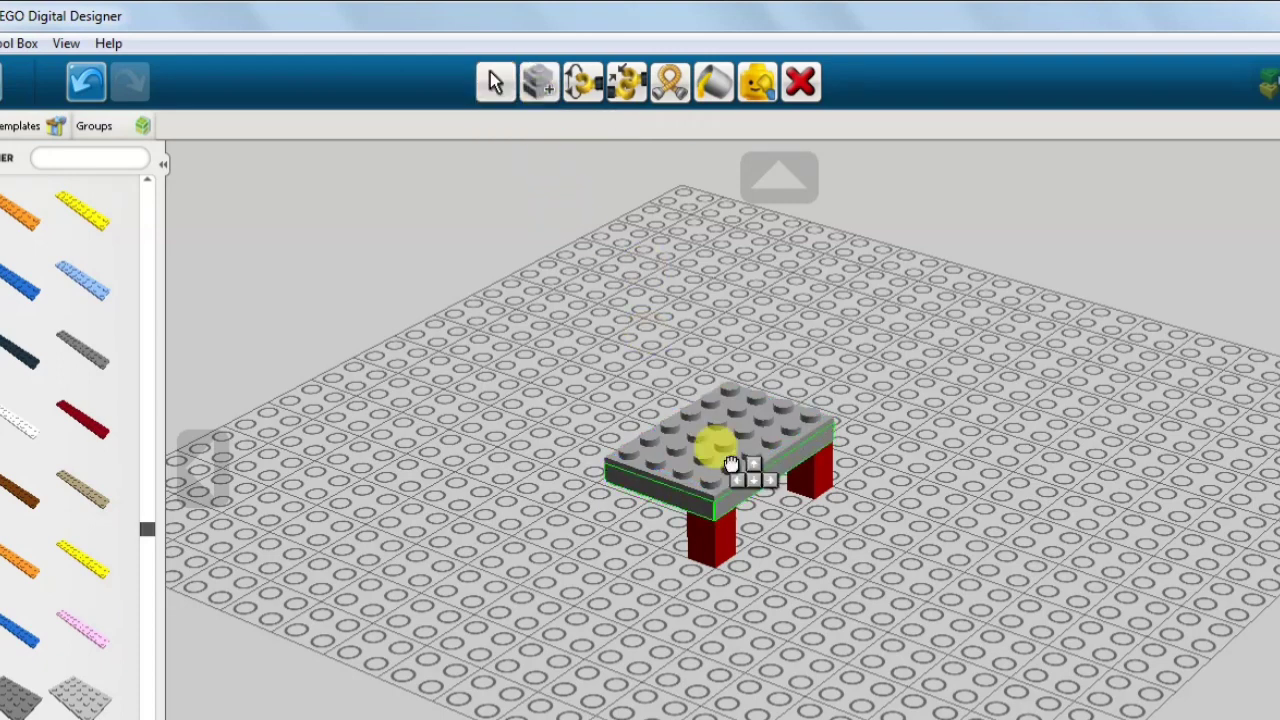
{"action": "left_click", "coordinate": [738, 463]}
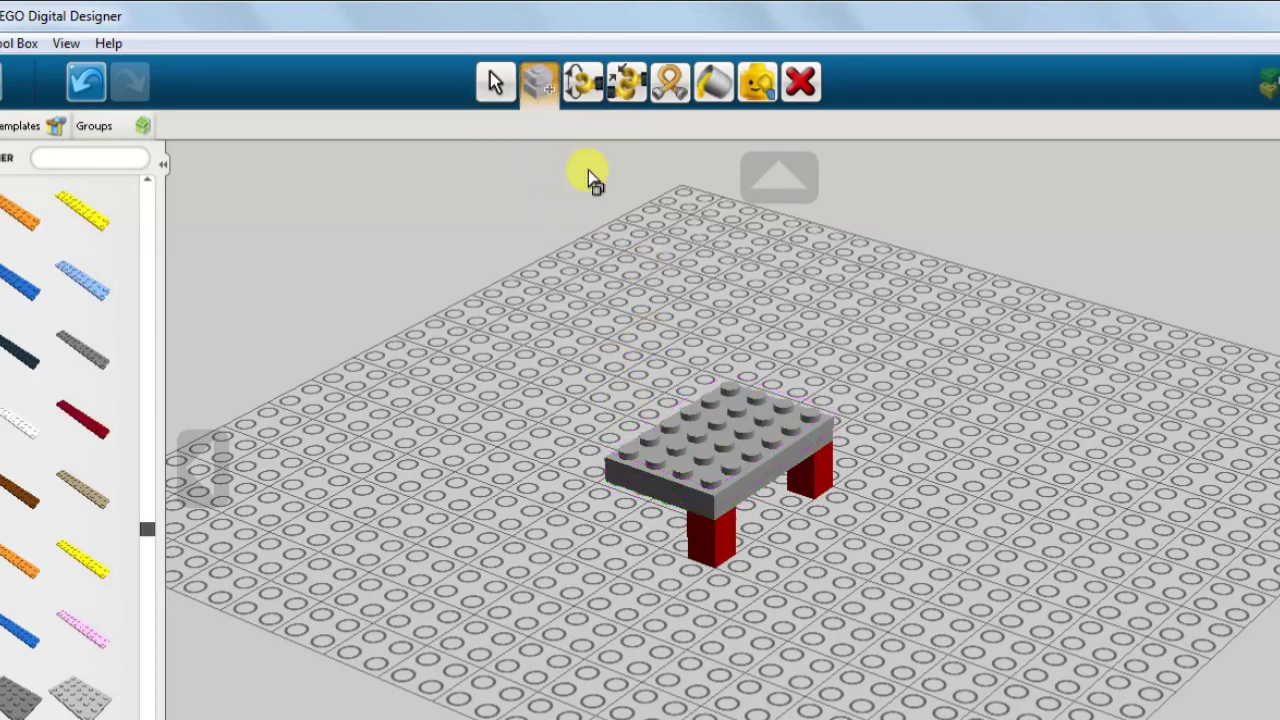
{"action": "left_click", "coordinate": [493, 82]}
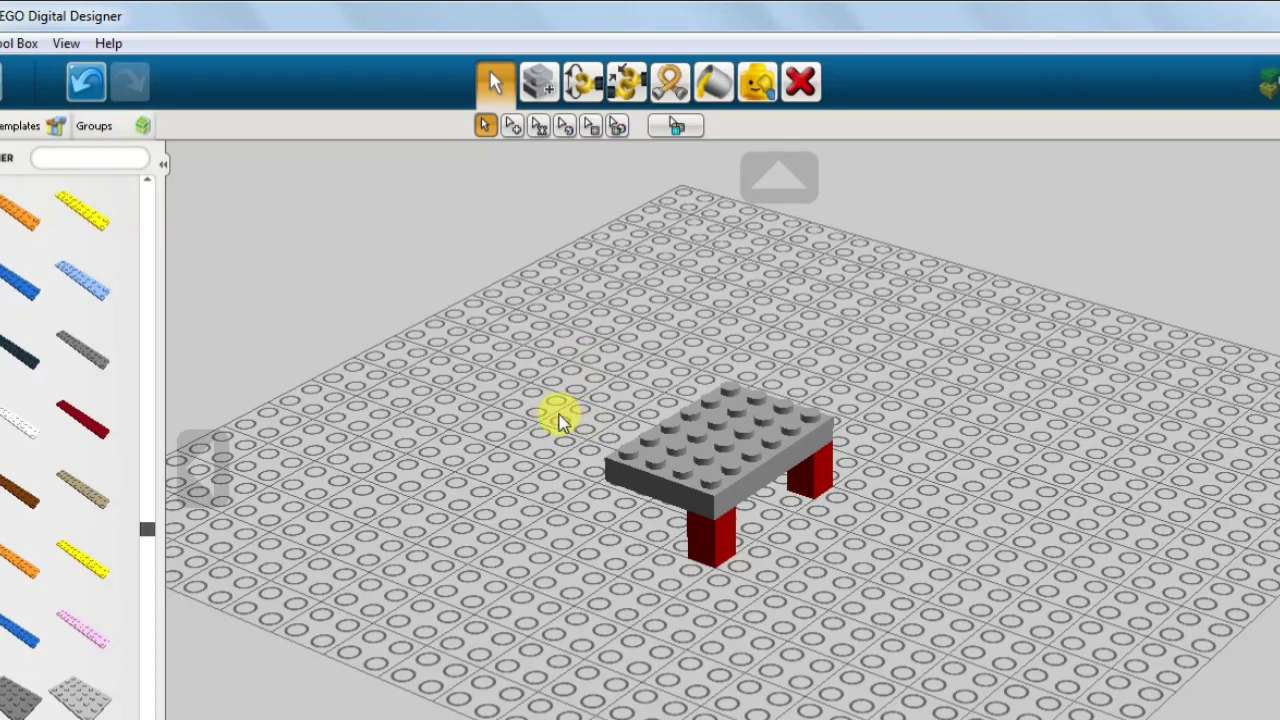
{"action": "right_click_drag", "start_coordinate": [560, 420], "coordinate": [646, 366]}
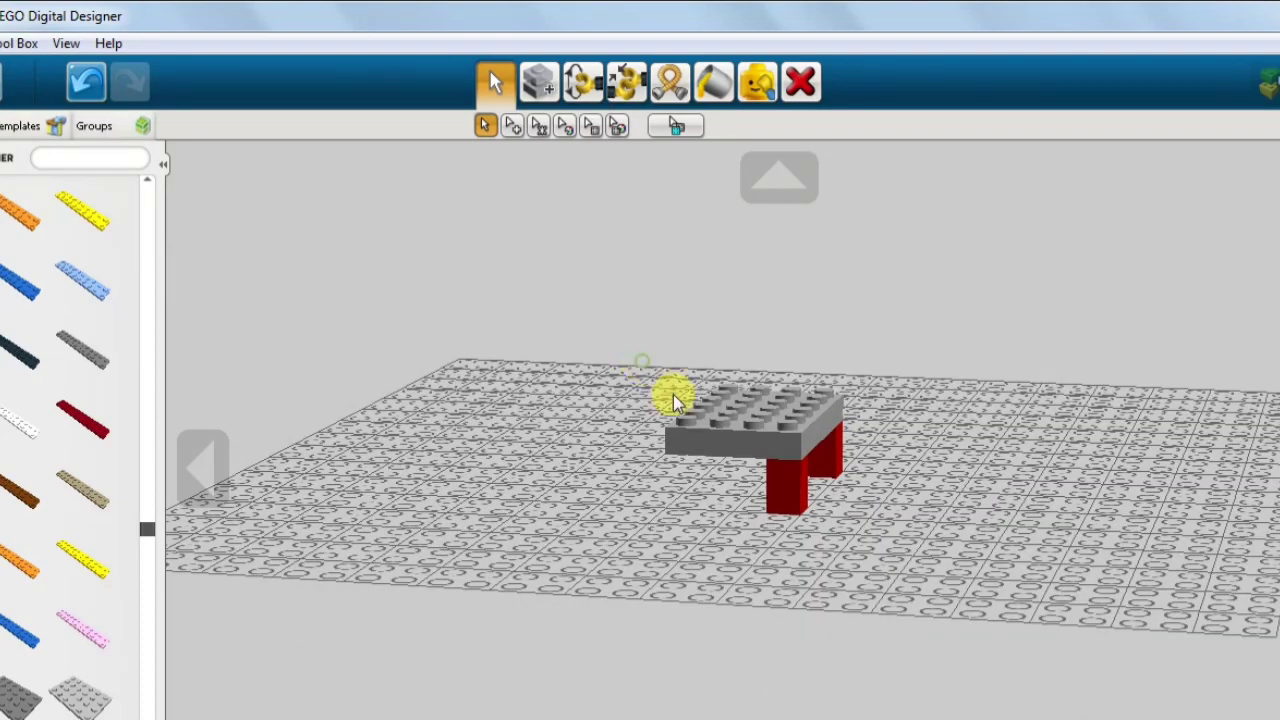
{"action": "left_click_drag", "start_coordinate": [641, 360], "coordinate": [837, 449]}
{"action": "right_click_drag", "start_coordinate": [857, 423], "coordinate": [800, 388]}
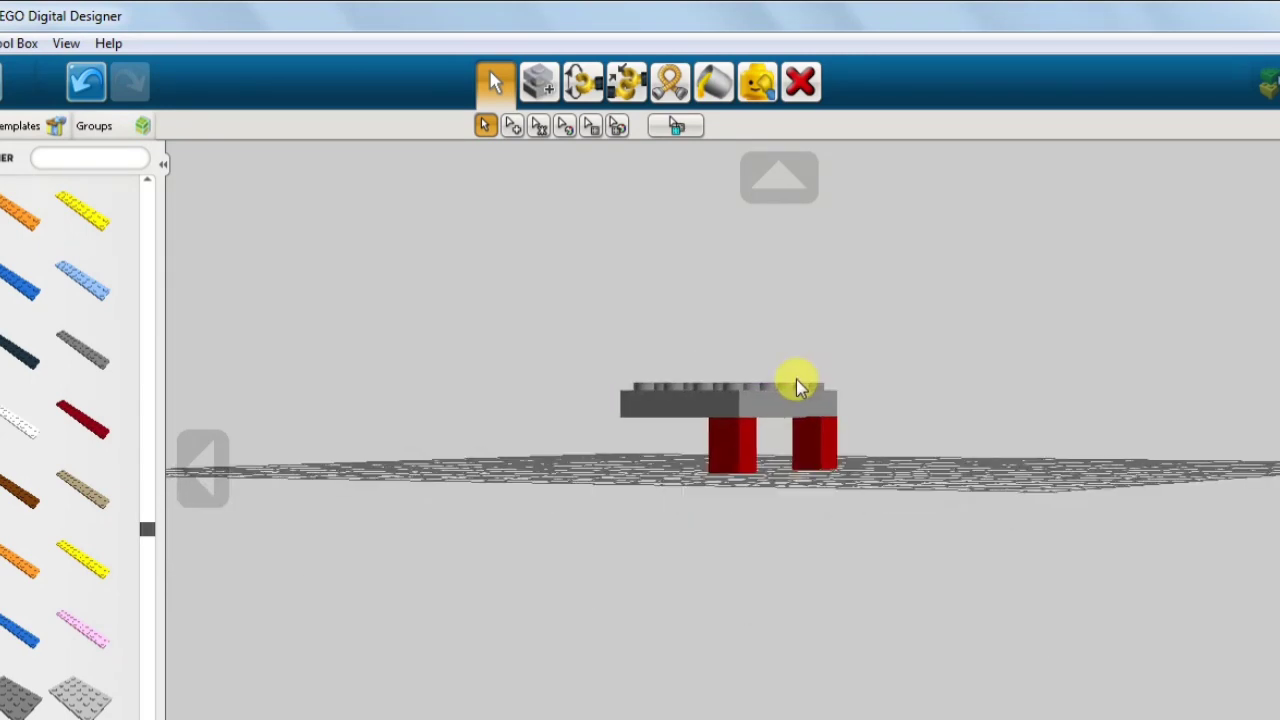
{"action": "left_click_drag", "start_coordinate": [589, 351], "coordinate": [862, 432]}
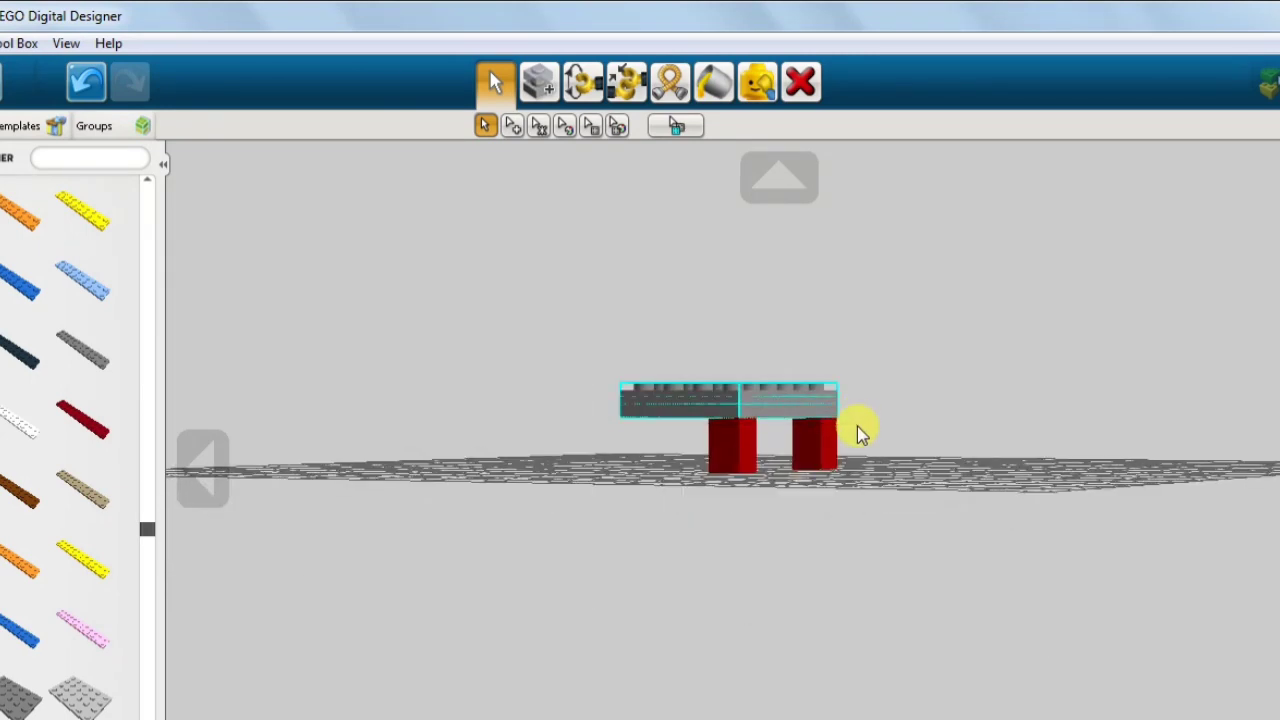
{"action": "left_click", "coordinate": [539, 82]}
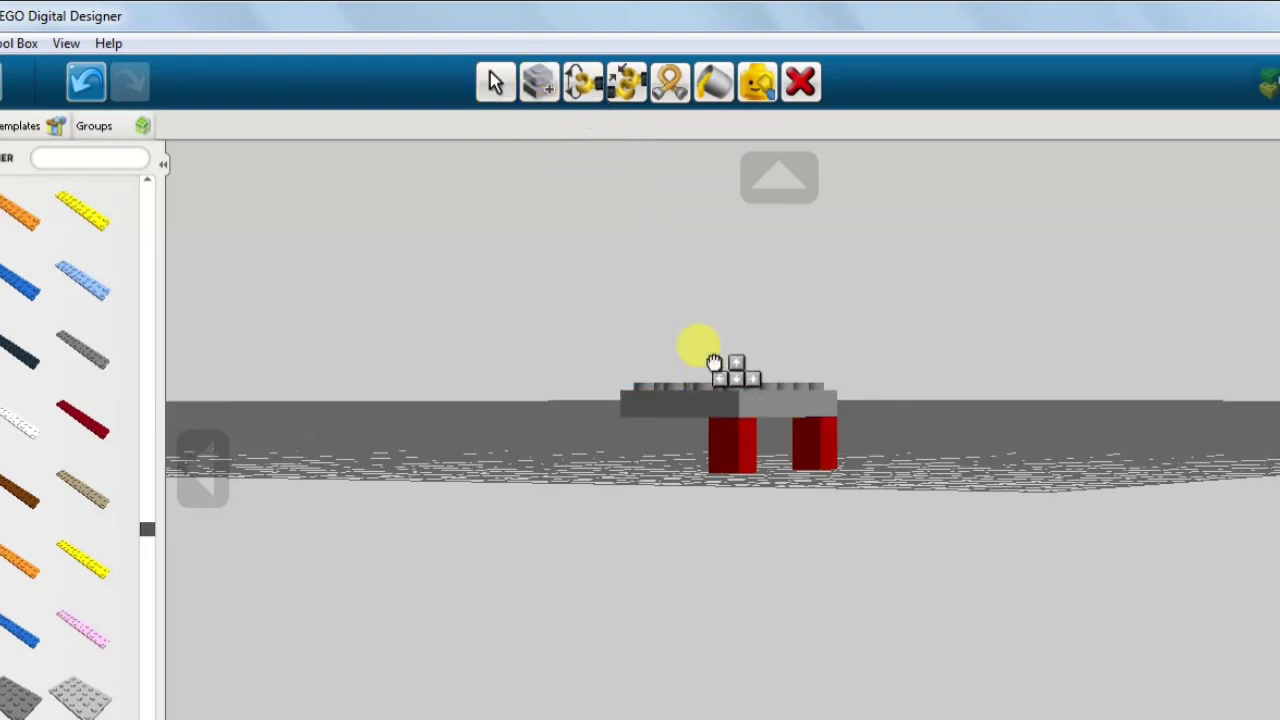
{"action": "key", "text": "v"}
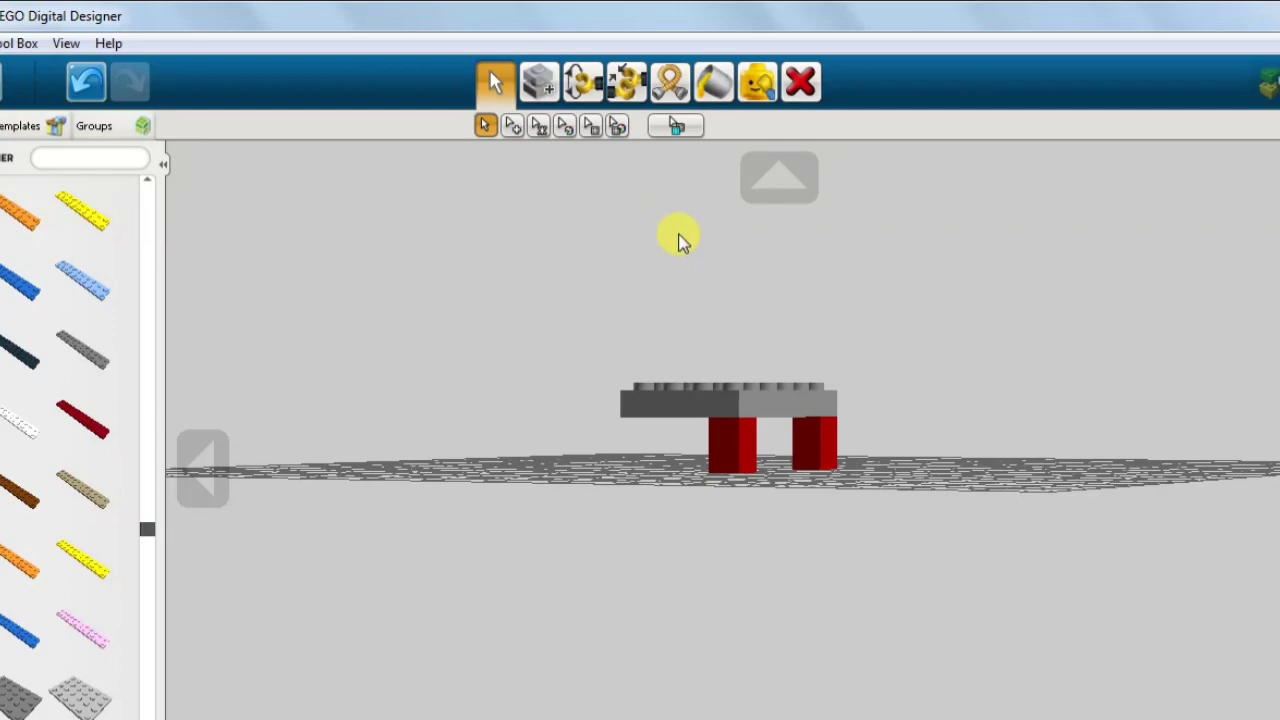
Keep cloning the grey 4x6 plate on top of the stack to build a tall solid block on the red columns
{"action": "right_click_drag", "start_coordinate": [678, 238], "coordinate": [671, 371]}
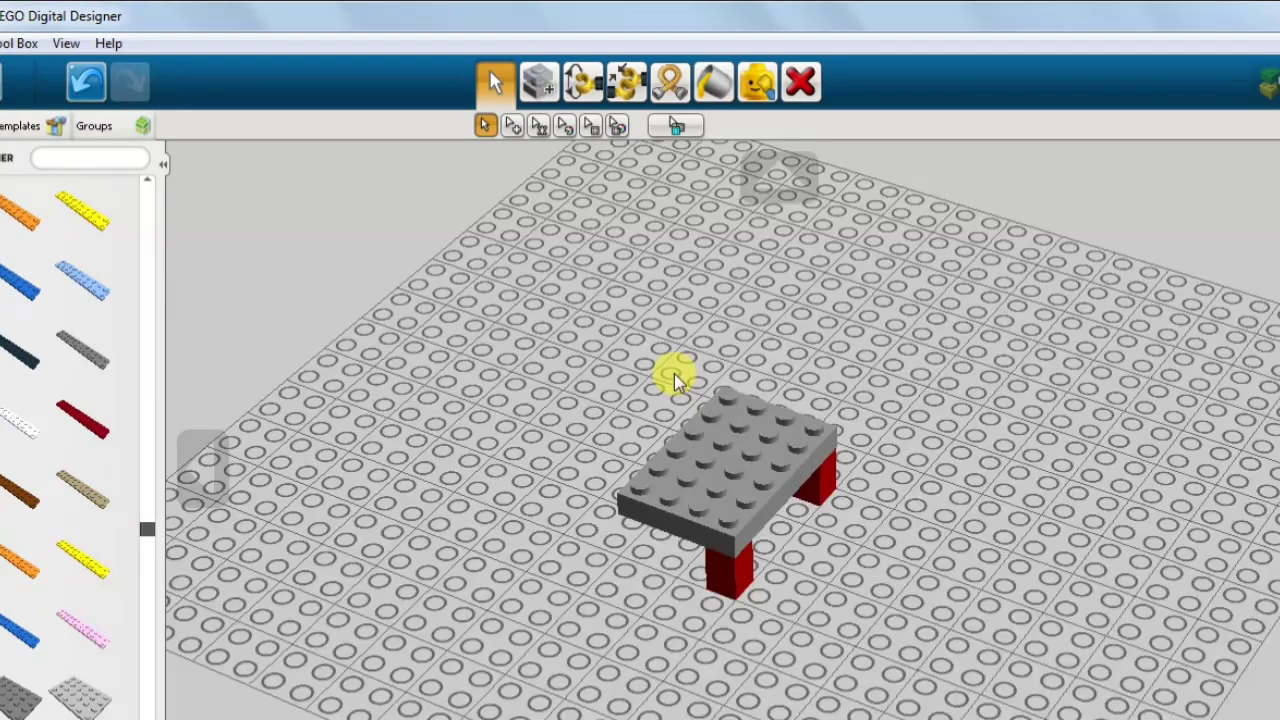
{"action": "left_click", "coordinate": [736, 510]}
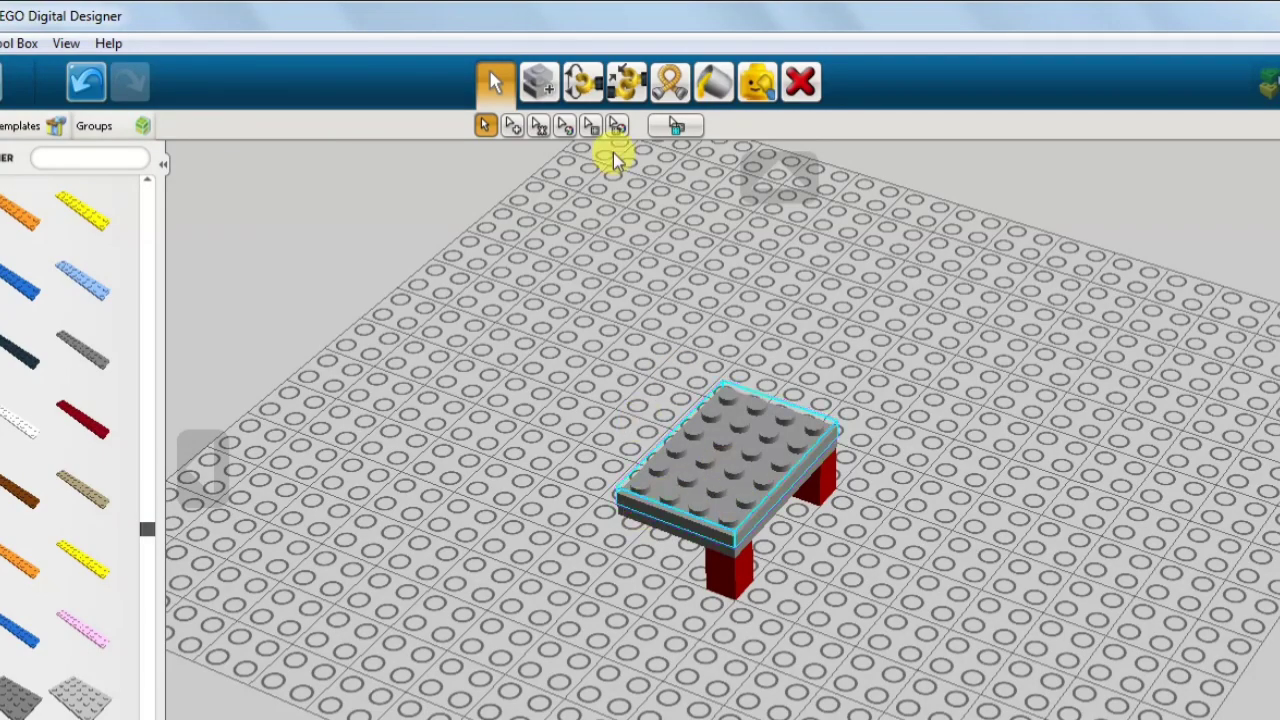
{"action": "left_click", "coordinate": [538, 82]}
{"action": "left_click", "coordinate": [664, 448]}
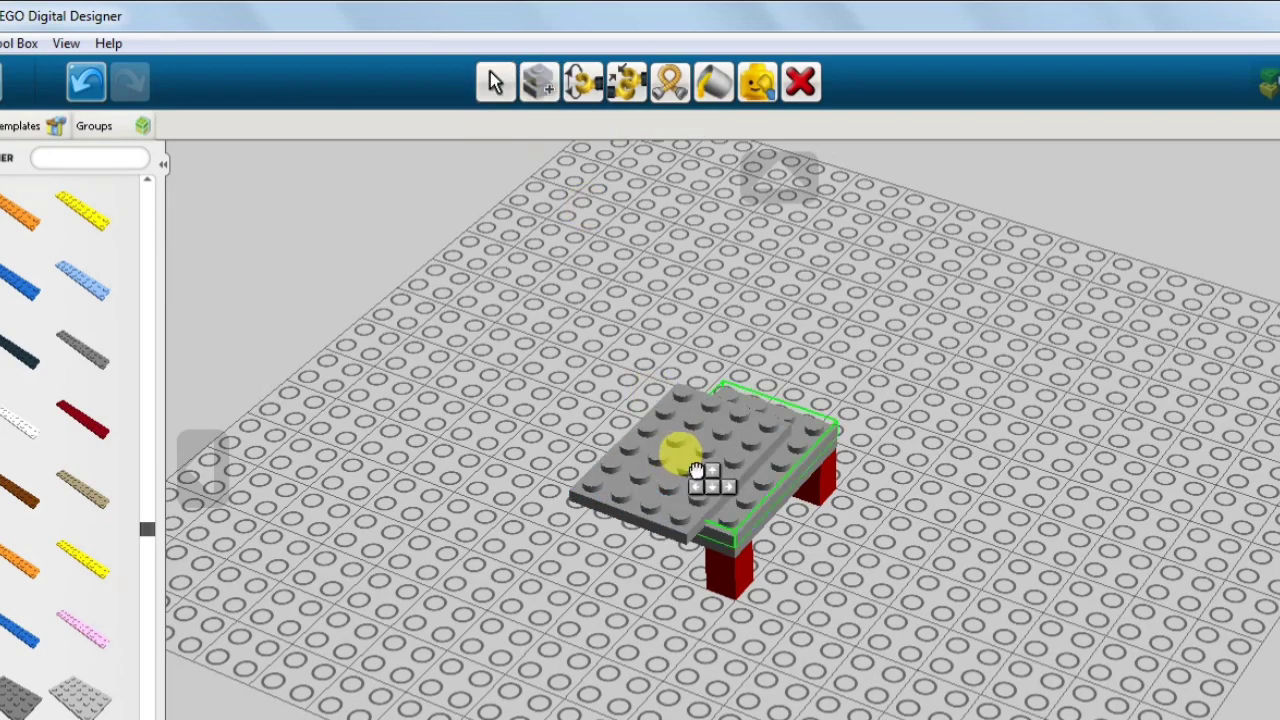
{"action": "left_click", "coordinate": [720, 459]}
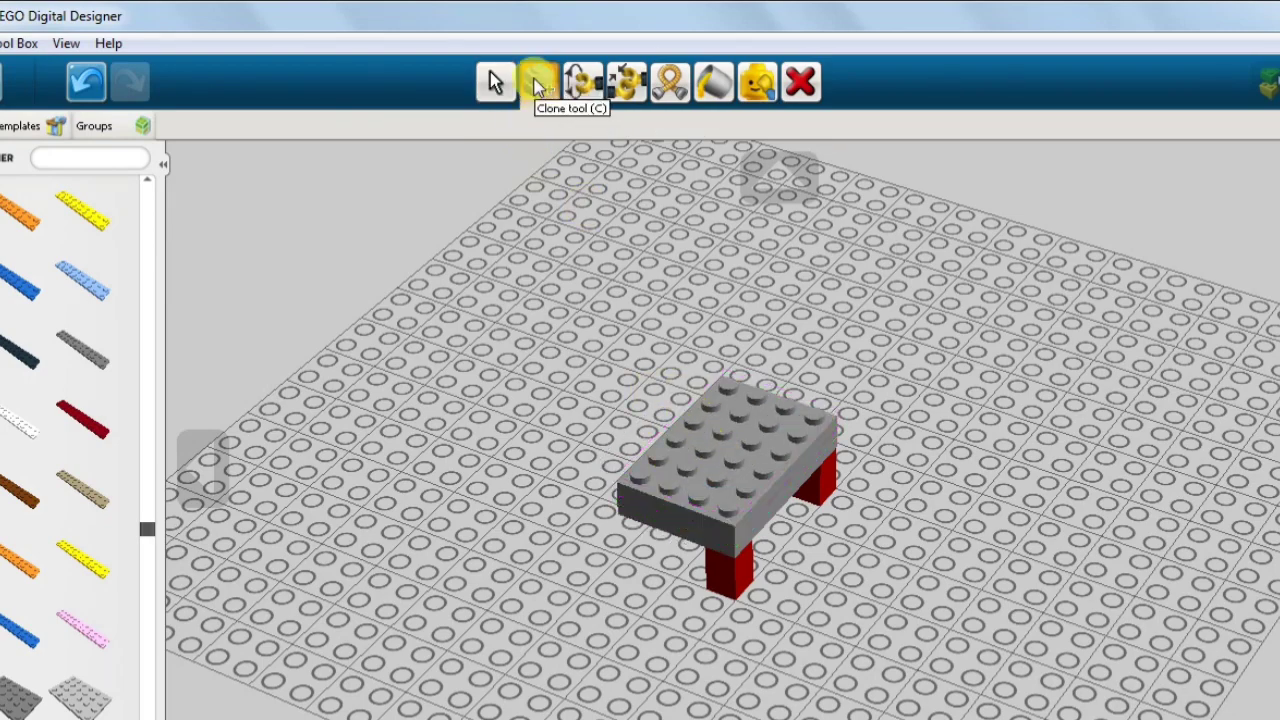
{"action": "left_click", "coordinate": [538, 84]}
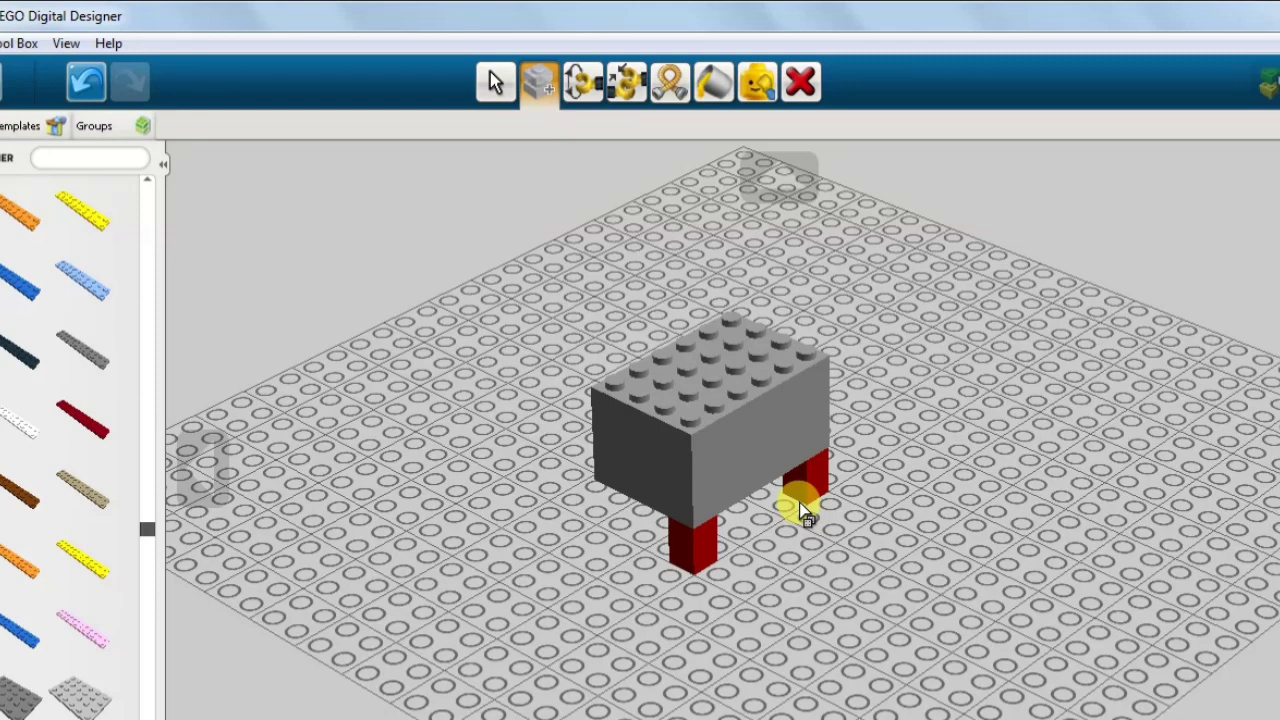
{"action": "right_click_drag", "start_coordinate": [857, 566], "coordinate": [936, 556]}
{"action": "right_click_drag", "start_coordinate": [936, 556], "coordinate": [924, 557]}
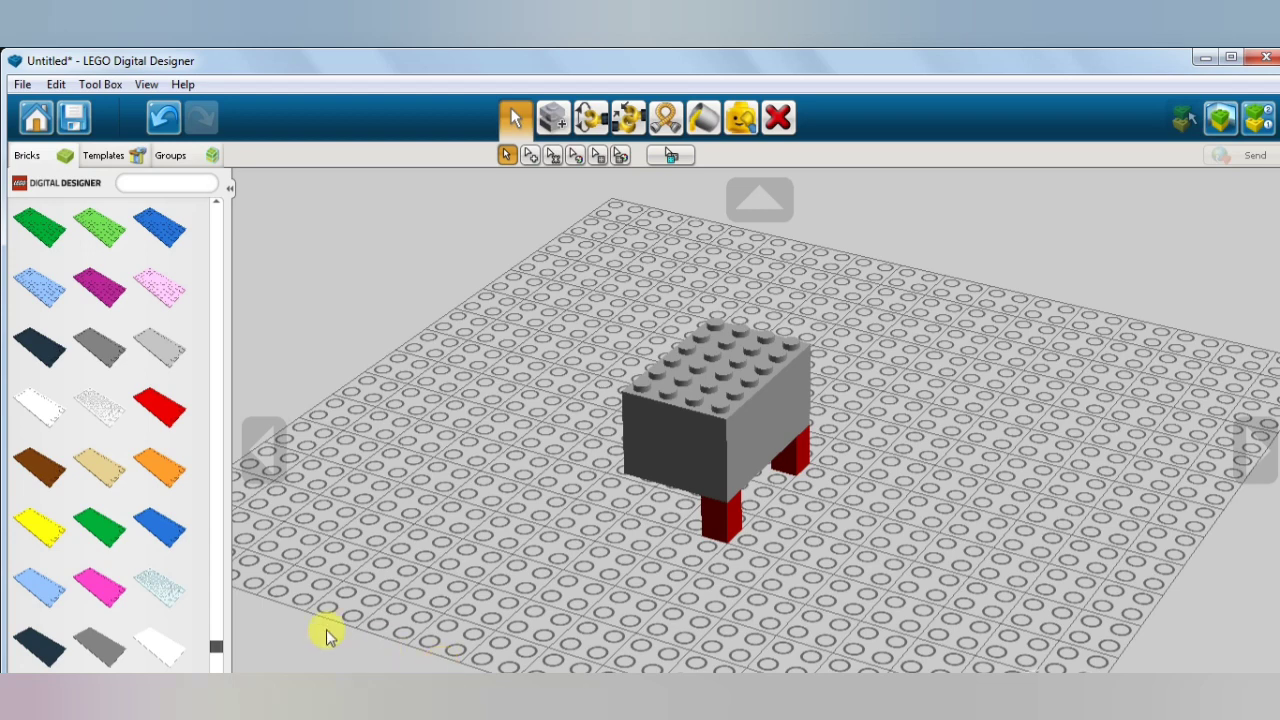
{"action": "left_click", "coordinate": [107, 648]}
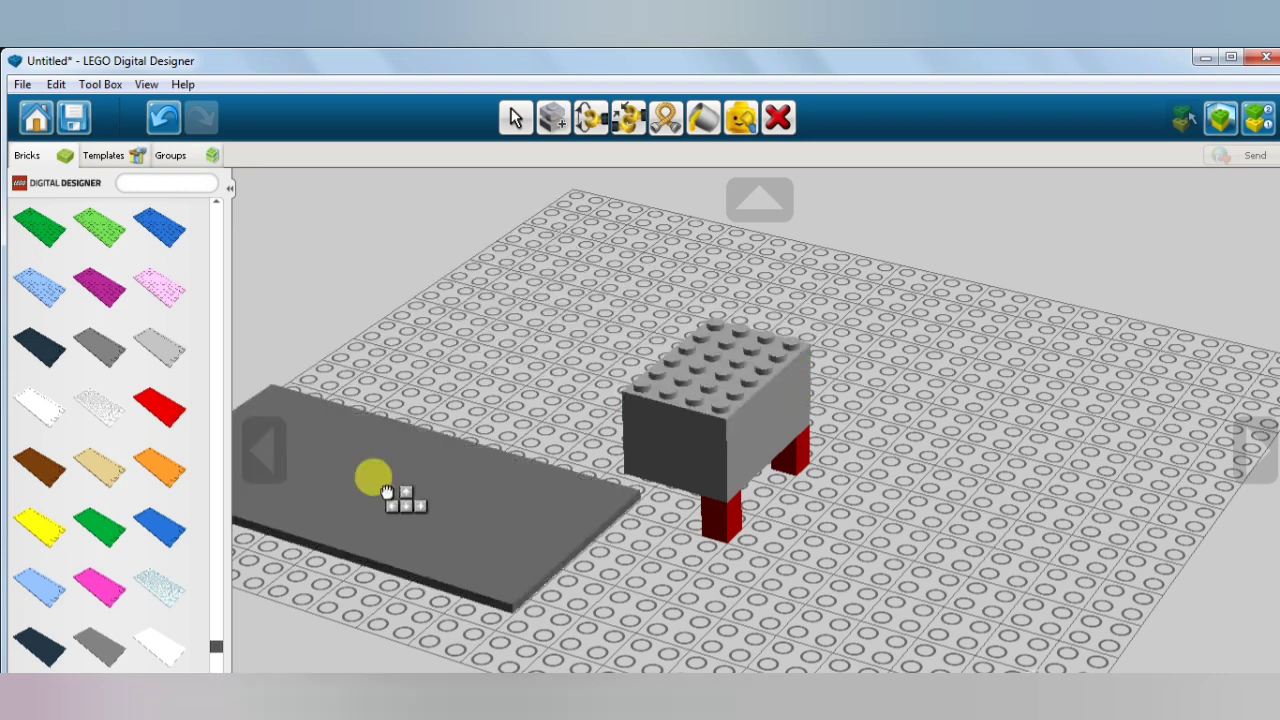
{"action": "left_click", "coordinate": [374, 480]}
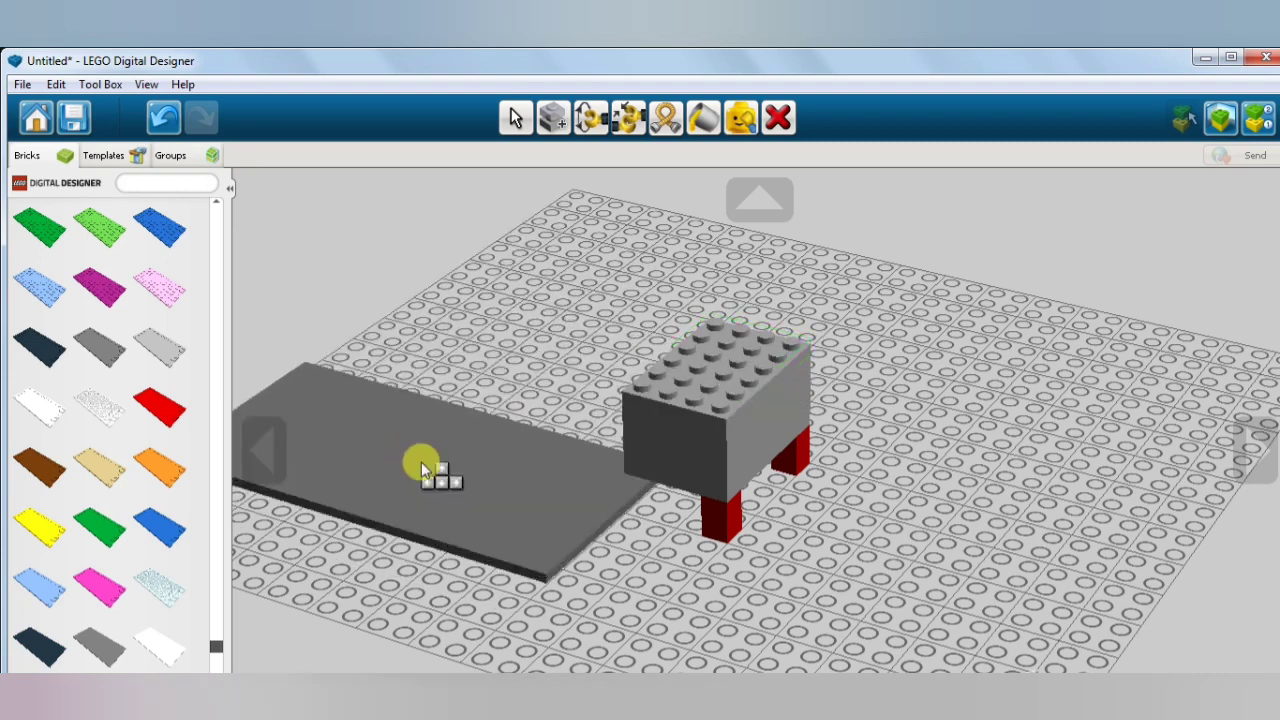
{"action": "key", "text": "Escape"}
Place the large blue plate with edge studs on top of the grey block, flush at one end and overhanging the other
{"action": "left_click", "coordinate": [165, 530]}
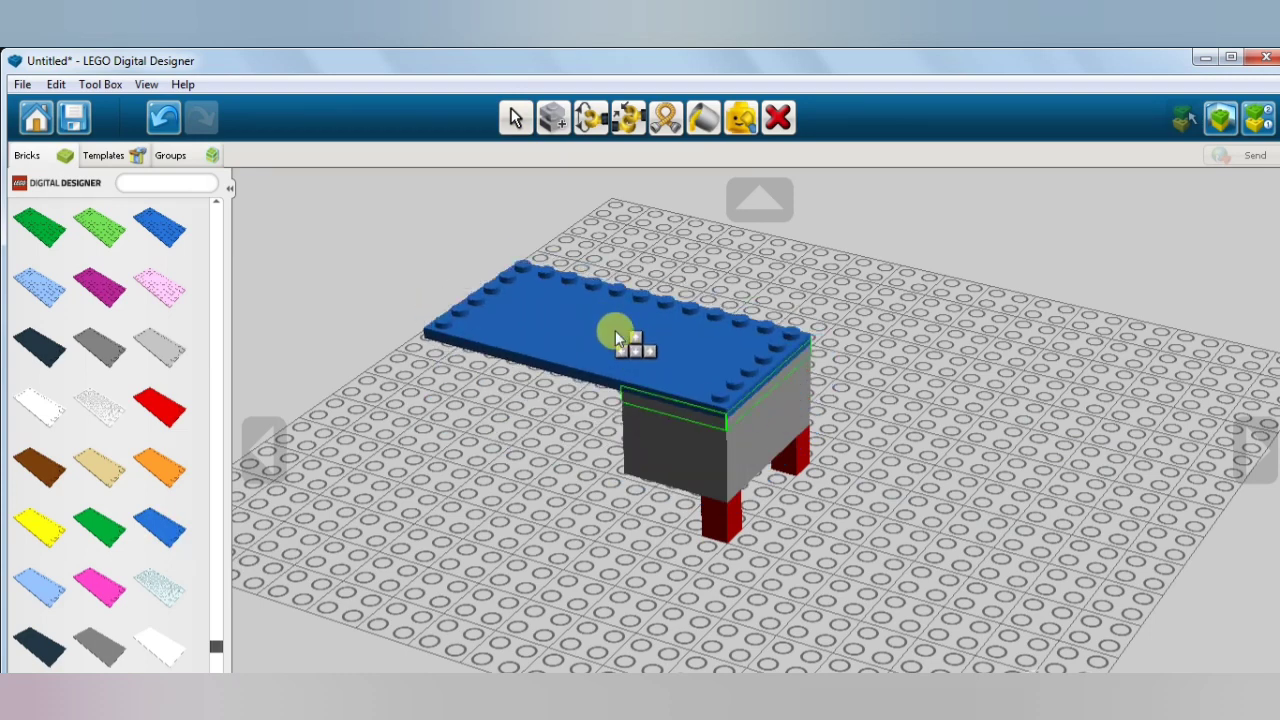
{"action": "left_click", "coordinate": [615, 337]}
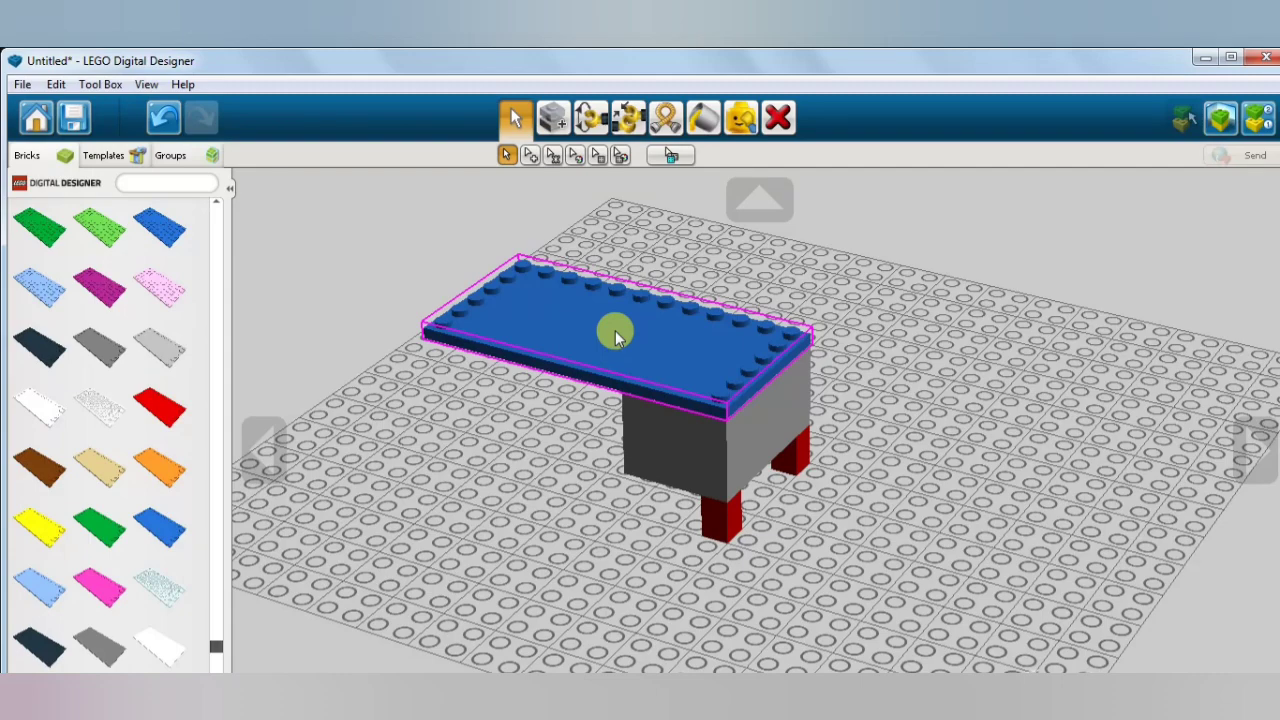
{"action": "right_click_drag", "start_coordinate": [663, 337], "coordinate": [614, 286]}
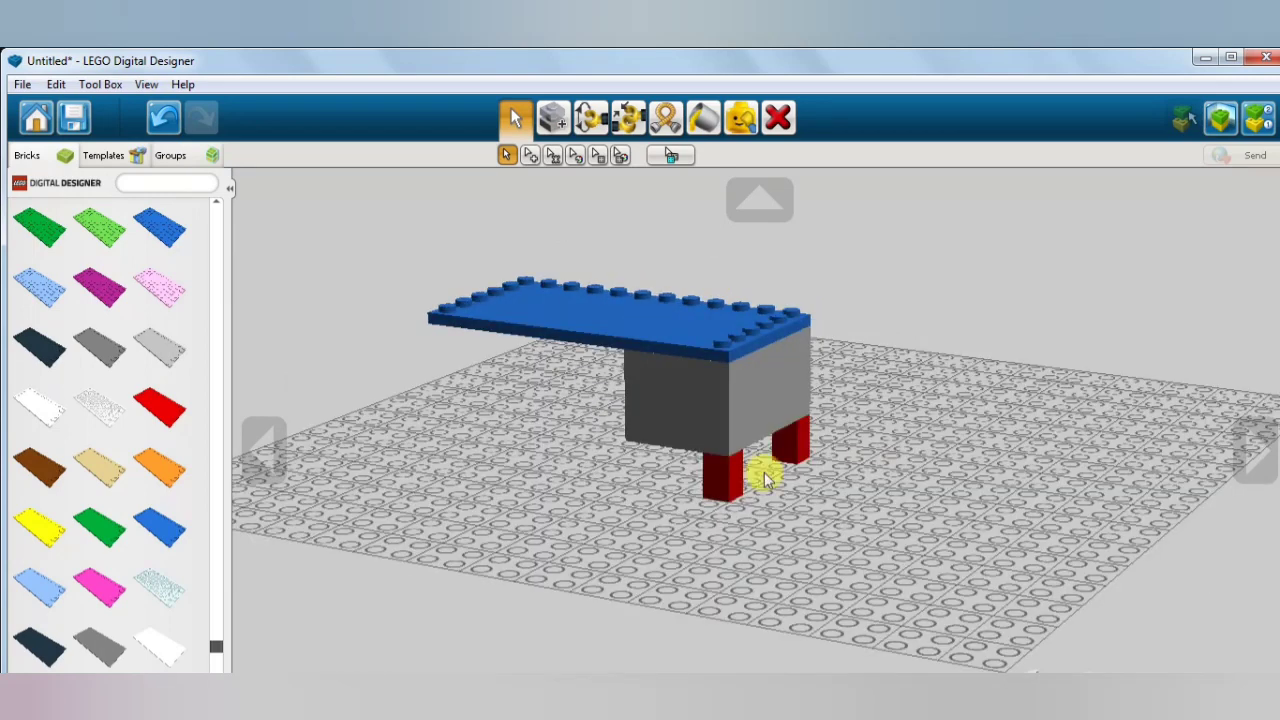
Copy the near red 1x1 column under the grey block and place the copy on the baseplate beneath the blue plate's overhanging corner
{"action": "left_click", "coordinate": [683, 446]}
{"action": "left_click_drag", "start_coordinate": [681, 441], "coordinate": [681, 449]}
{"action": "left_click", "coordinate": [740, 552]}
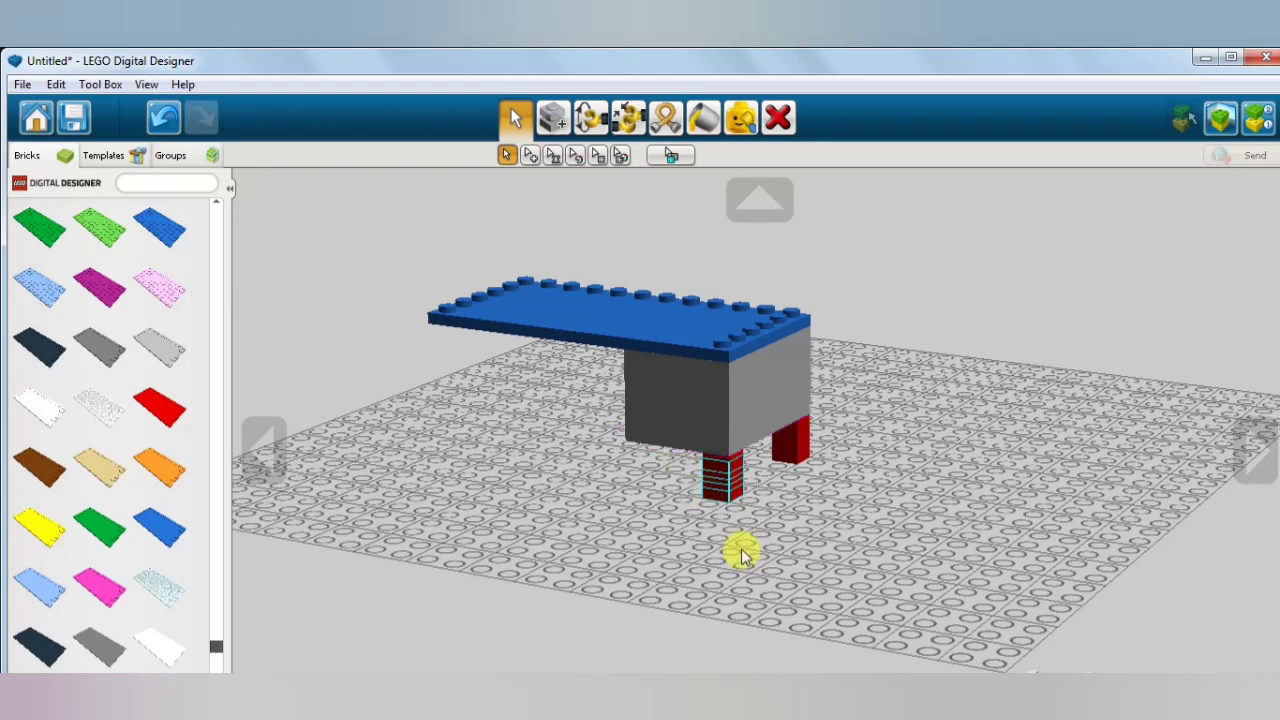
{"action": "key", "text": "ctrl+c"}
{"action": "key", "text": "ctrl+v"}
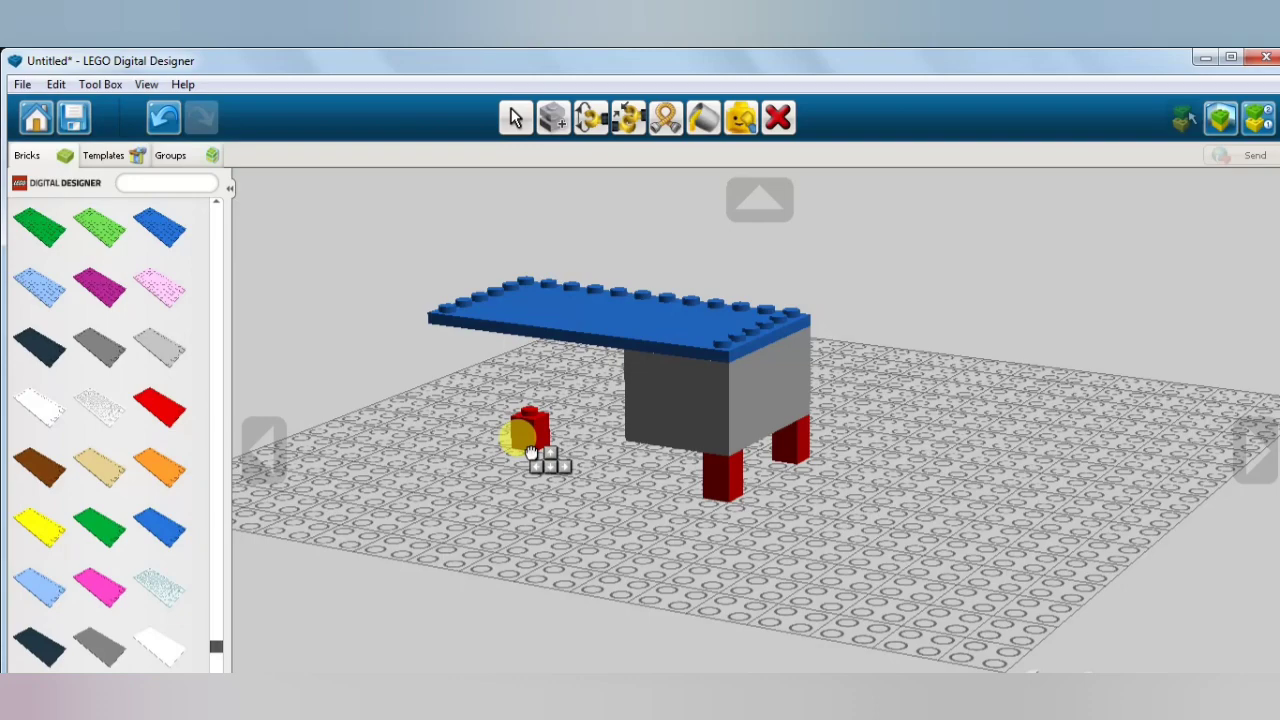
{"action": "right_click_drag", "start_coordinate": [531, 453], "coordinate": [667, 510]}
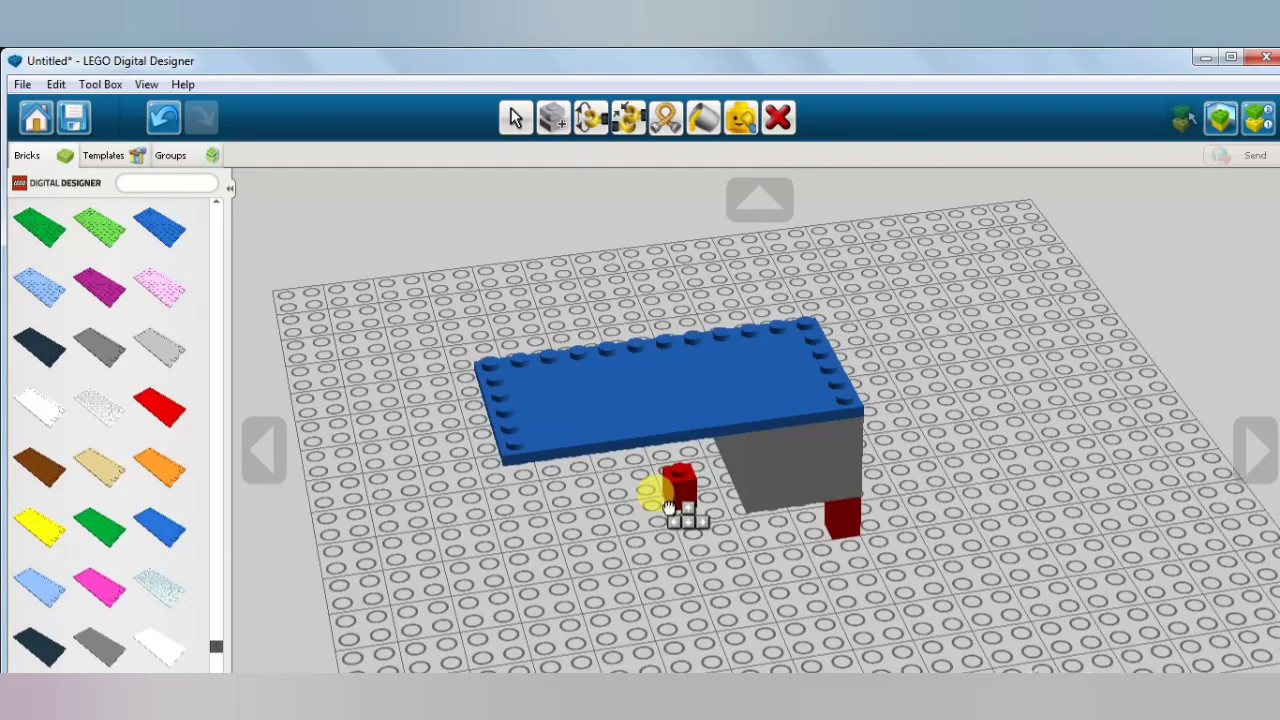
{"action": "right_click_drag", "start_coordinate": [591, 560], "coordinate": [803, 594]}
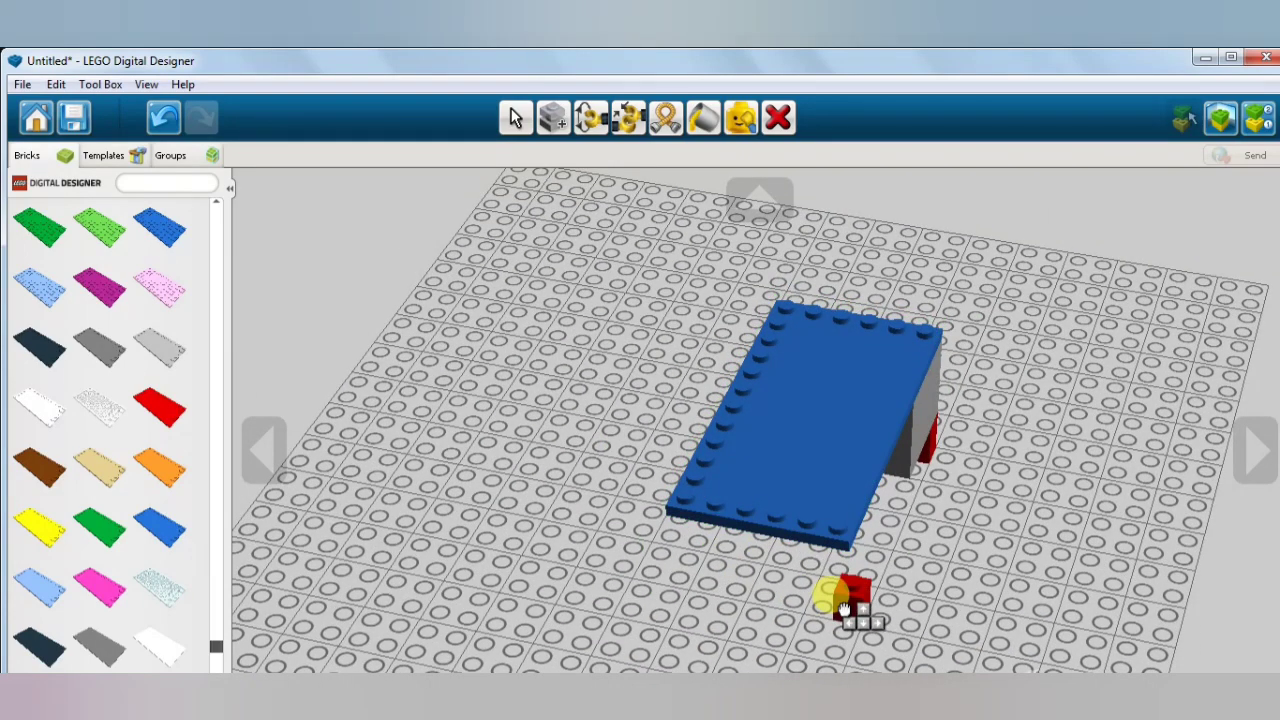
{"action": "left_click", "coordinate": [843, 608]}
Stack cloned red sections on the copied column to extend it into a tall leg reaching the blue plate's underside
{"action": "right_click_drag", "start_coordinate": [843, 608], "coordinate": [763, 590]}
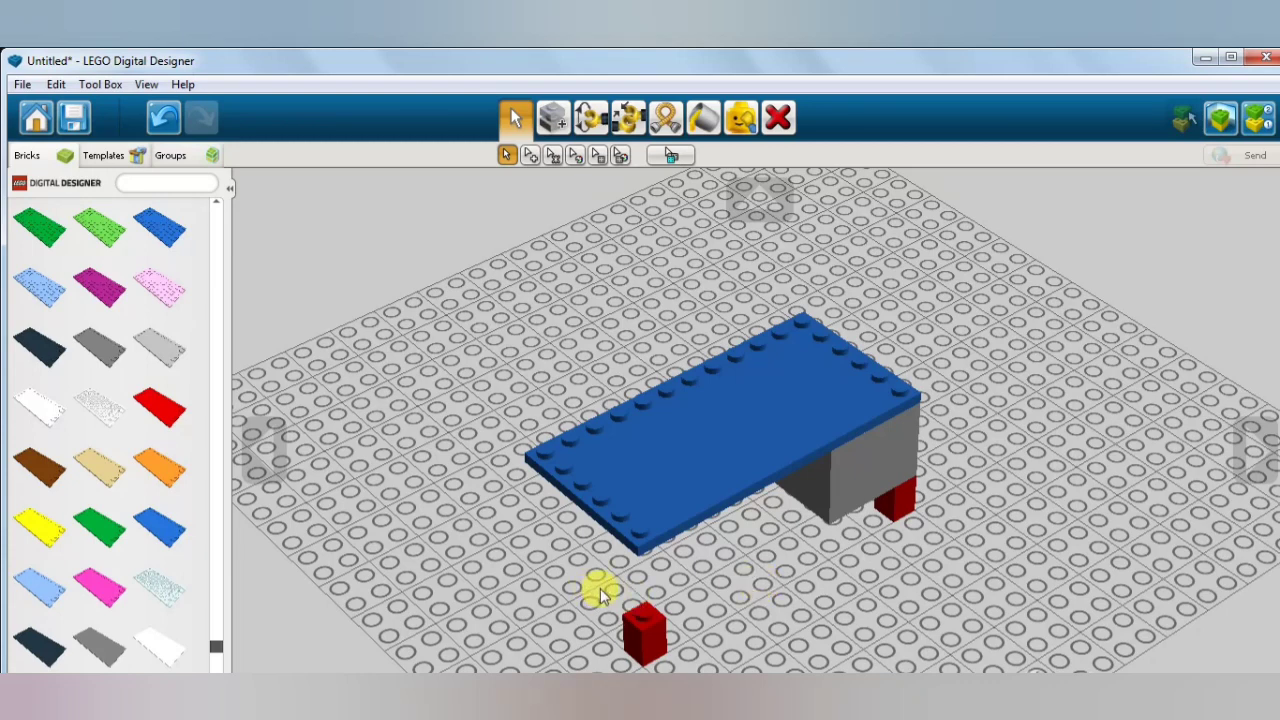
{"action": "left_click", "coordinate": [653, 655]}
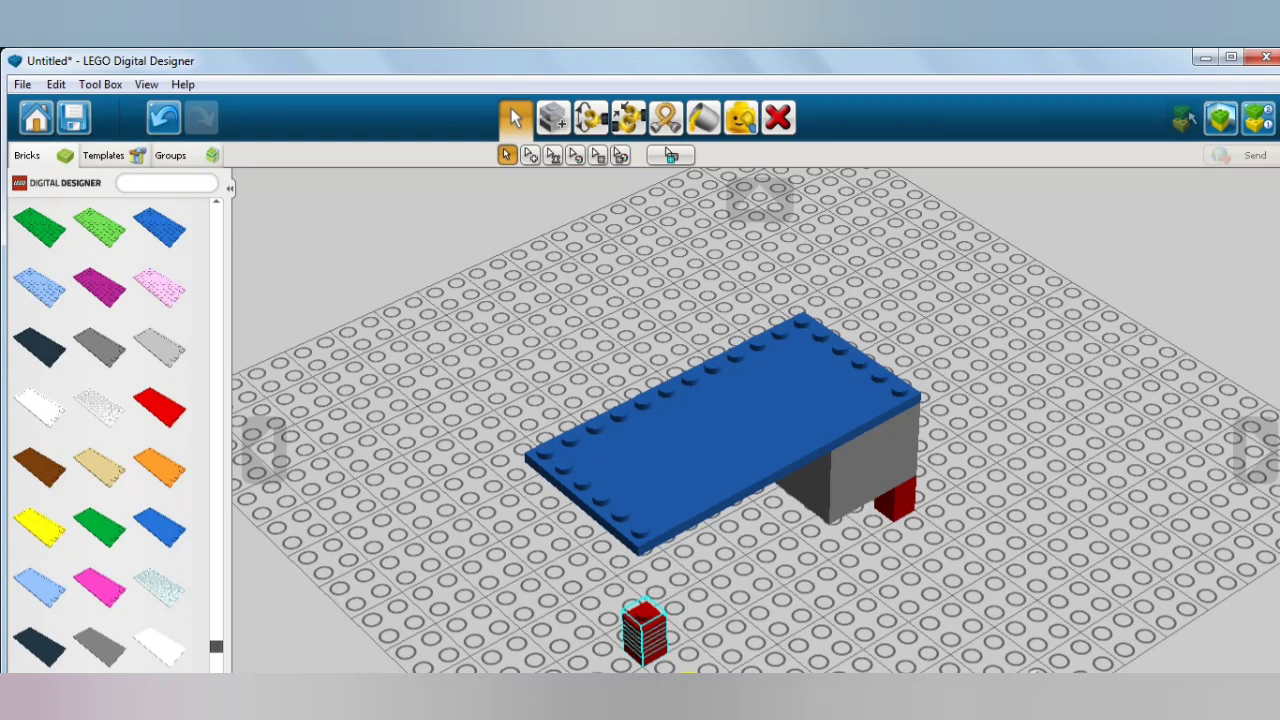
{"action": "left_click", "coordinate": [511, 108]}
{"action": "left_click_drag", "start_coordinate": [678, 657], "coordinate": [664, 622]}
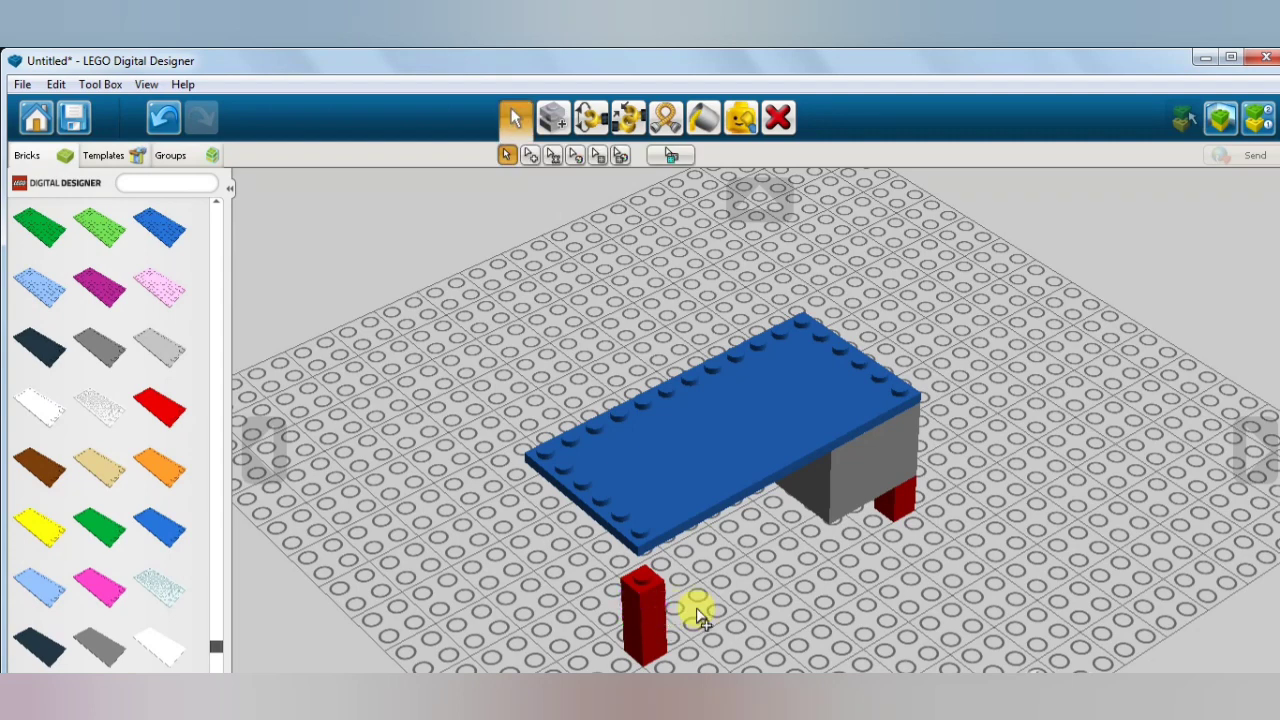
{"action": "left_click", "coordinate": [634, 566]}
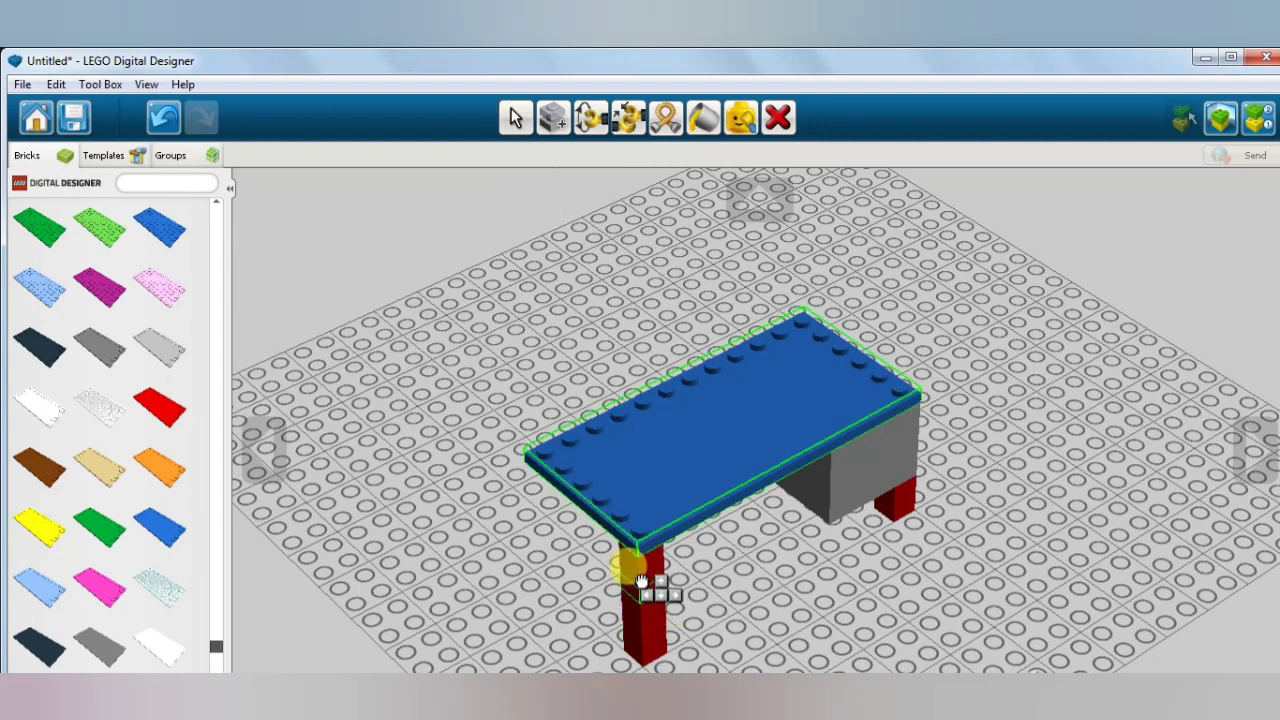
{"action": "left_click", "coordinate": [825, 557]}
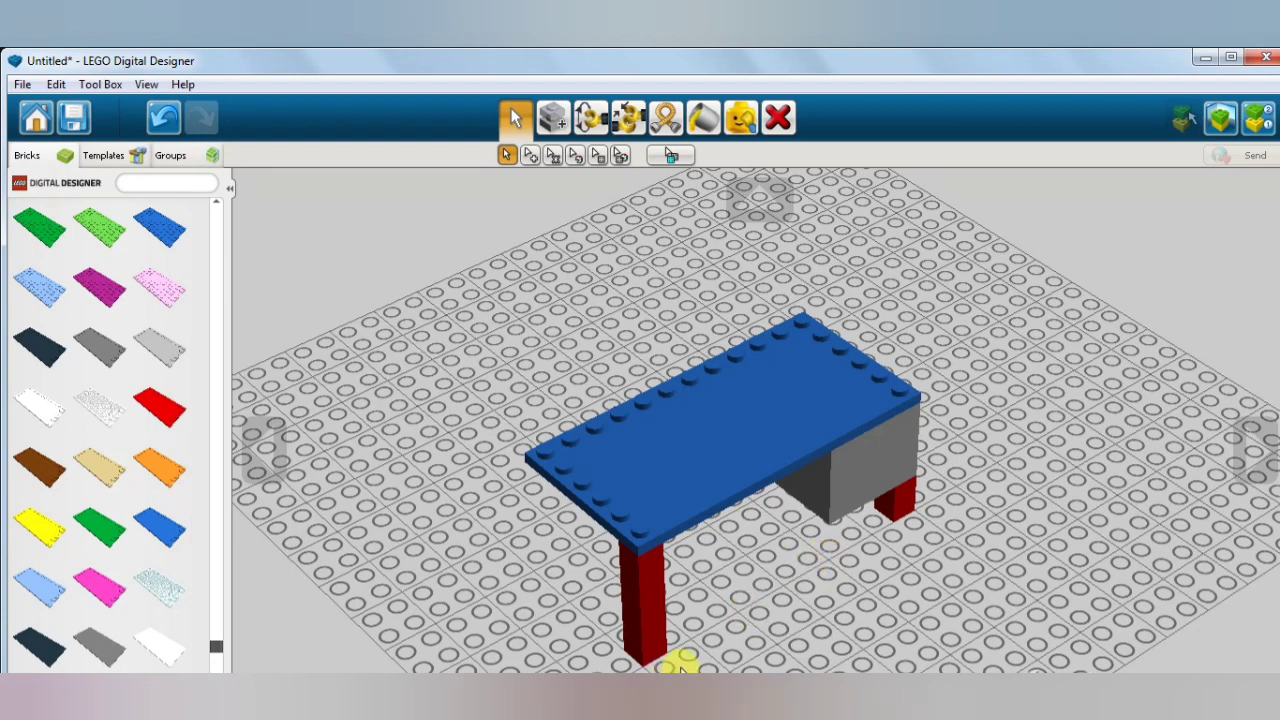
Copy the tall red leg and place the duplicate under the other corner of the blue plate's overhanging end
{"action": "left_click", "coordinate": [622, 585]}
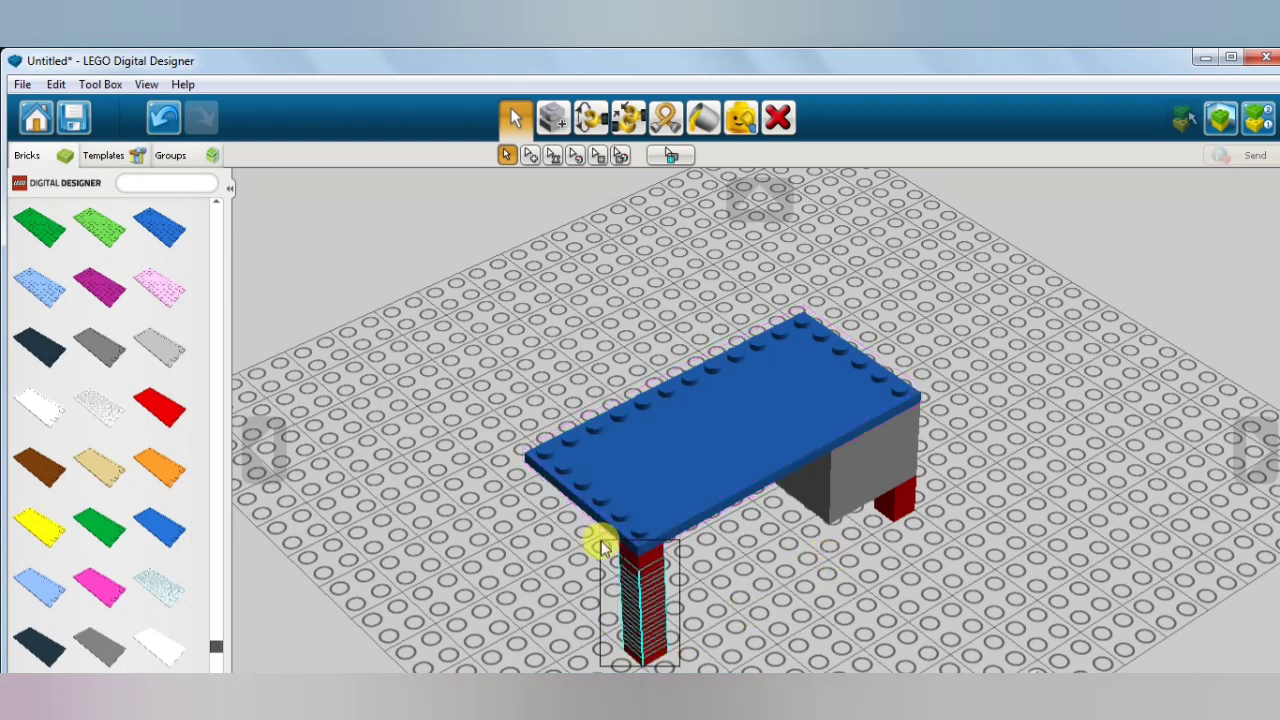
{"action": "left_click_drag", "start_coordinate": [601, 548], "coordinate": [605, 531]}
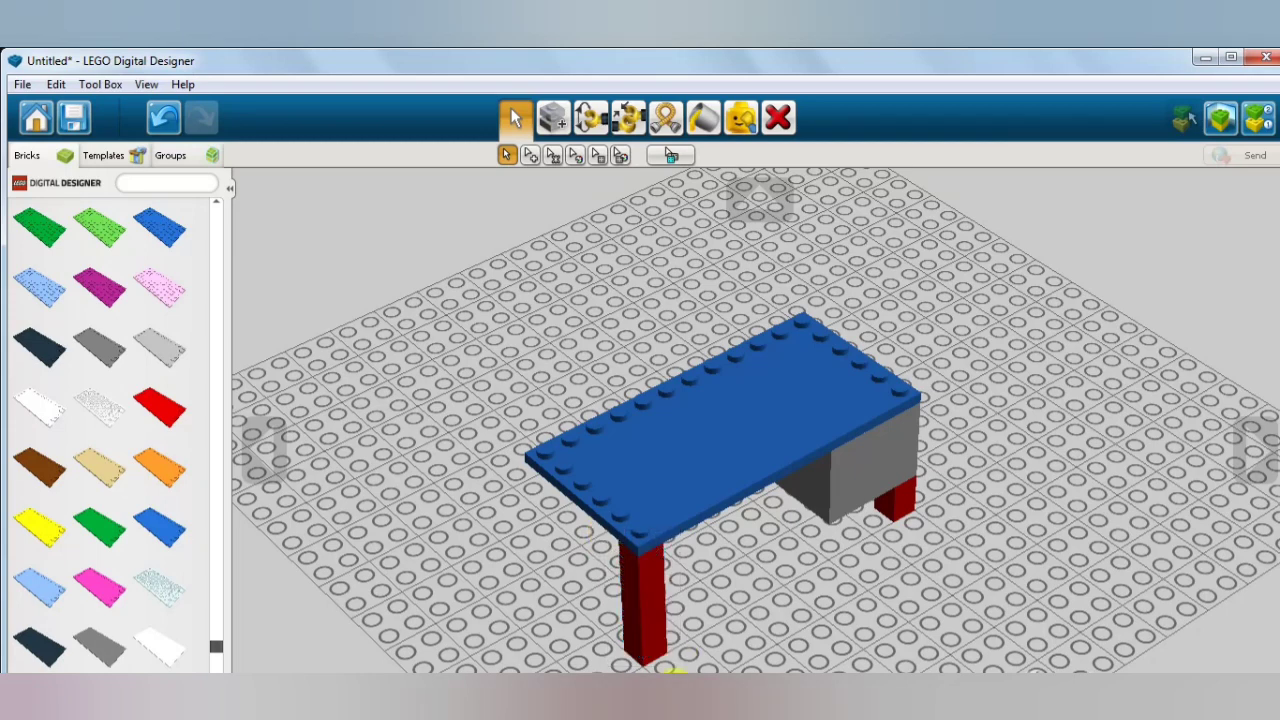
{"action": "left_click_drag", "start_coordinate": [674, 682], "coordinate": [604, 536]}
{"action": "left_click", "coordinate": [605, 537]}
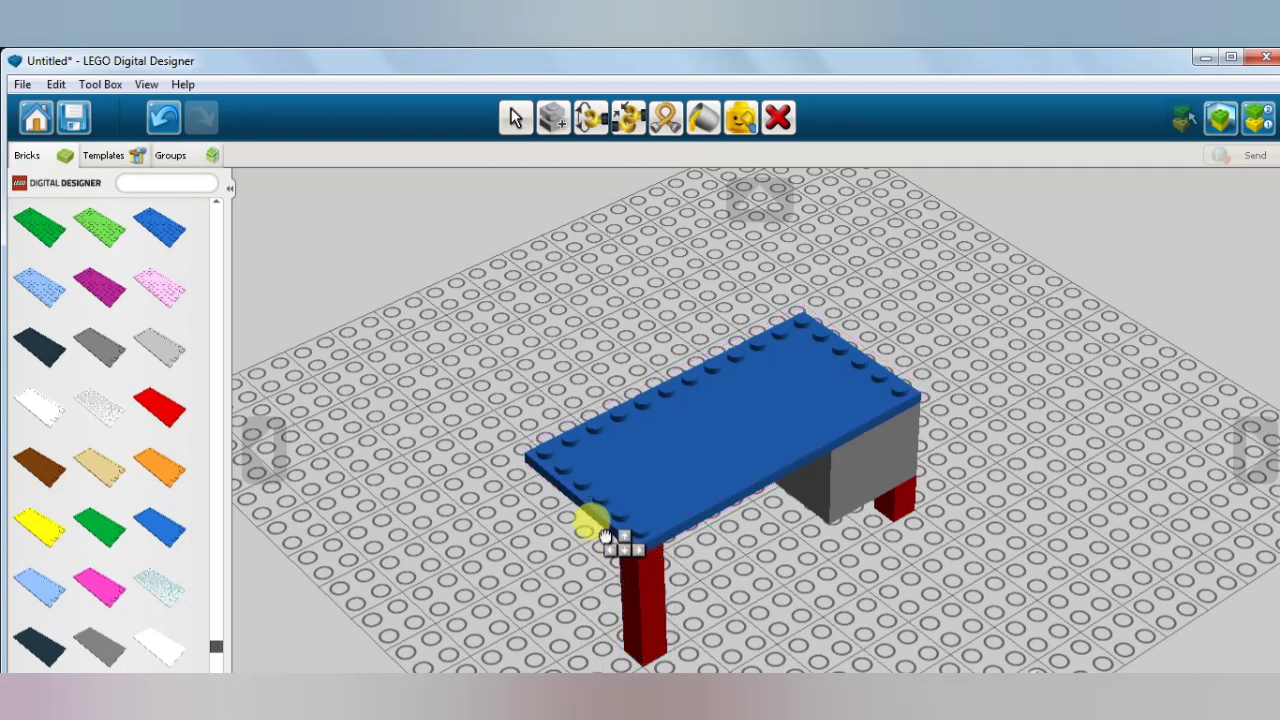
{"action": "left_click", "coordinate": [605, 537]}
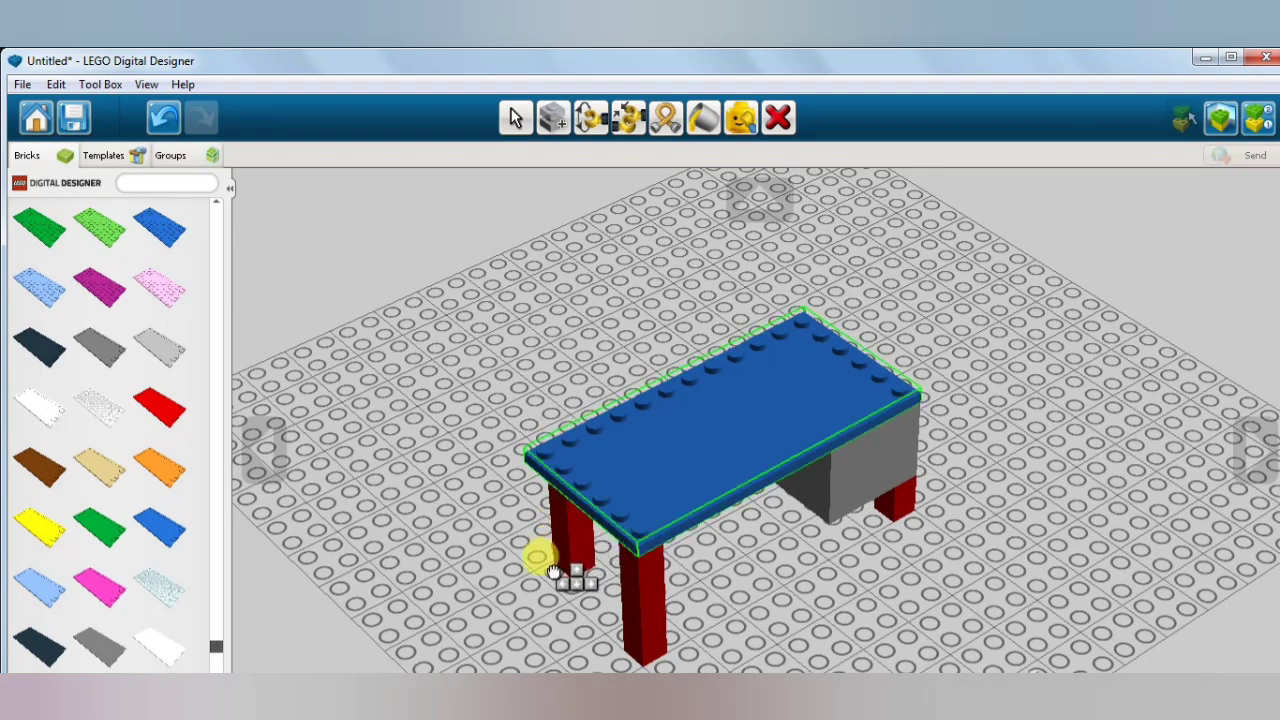
{"action": "left_click", "coordinate": [551, 566]}
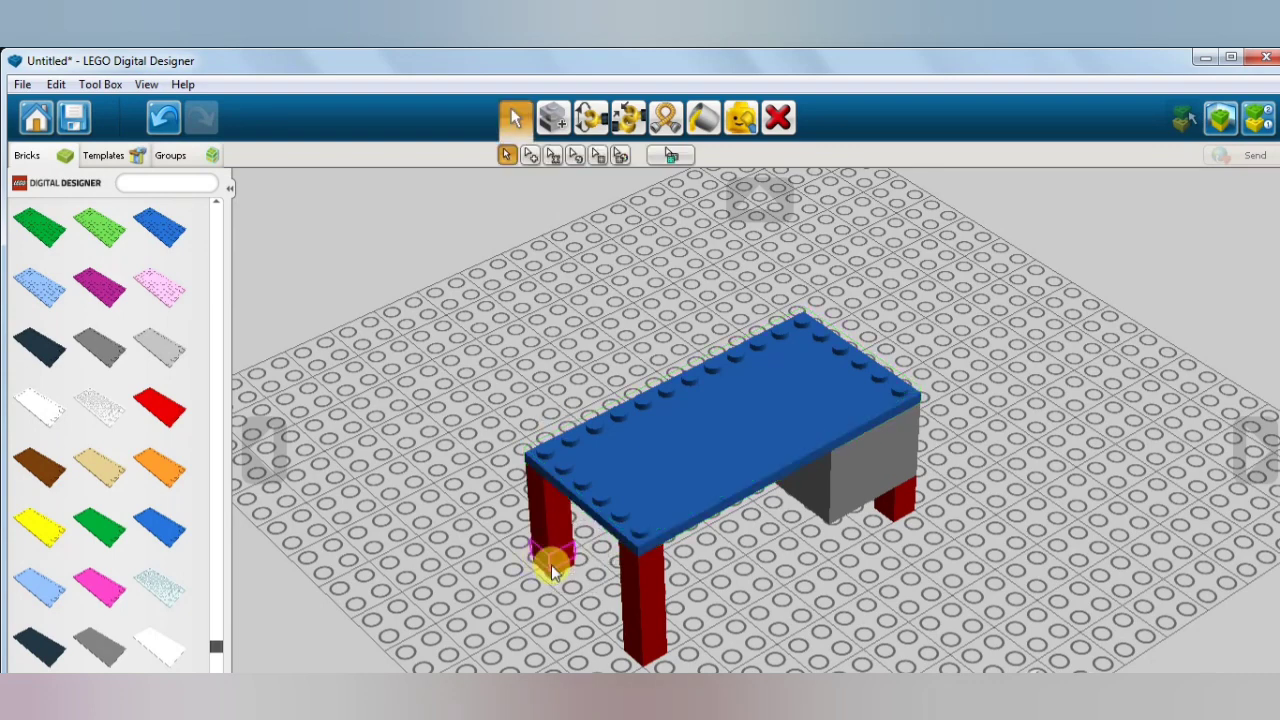
Add a red 1x1 plate to the foot of the duplicated tall leg so it reaches the baseplate
{"action": "right_click_drag", "start_coordinate": [487, 609], "coordinate": [606, 494]}
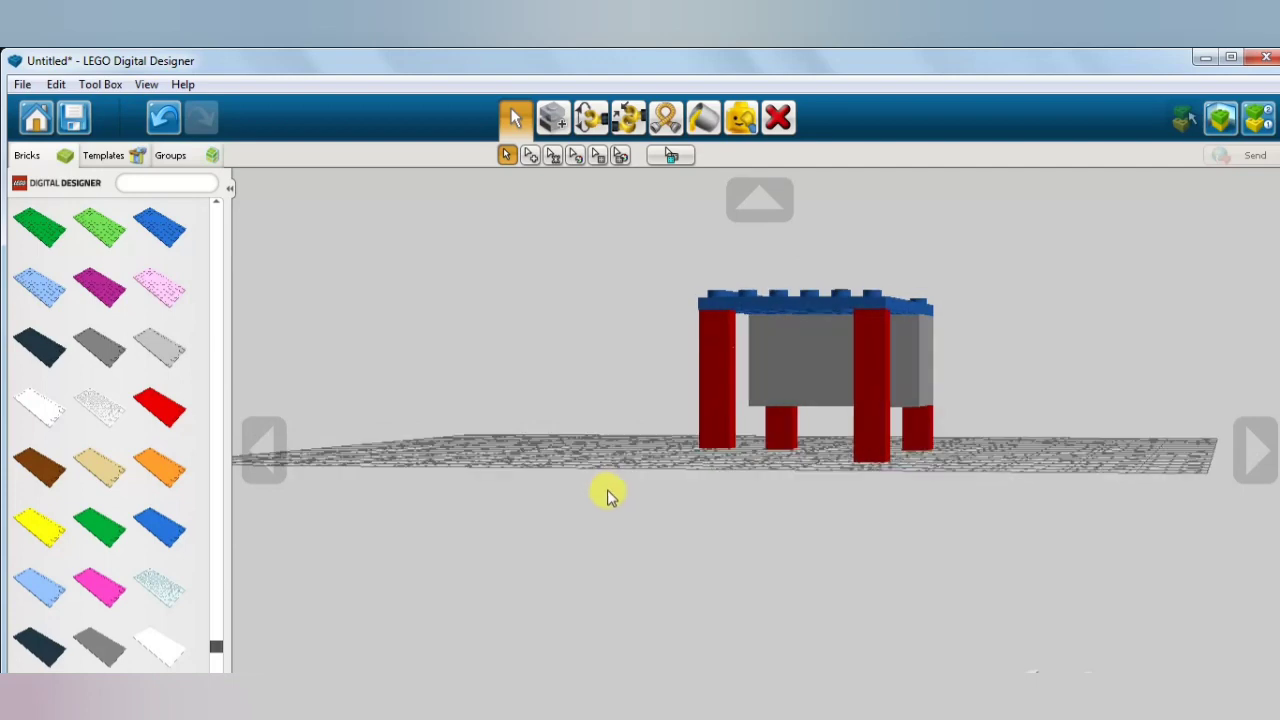
{"action": "scroll", "coordinate": [648, 495], "scroll_direction": "up", "scroll_amount": 5}
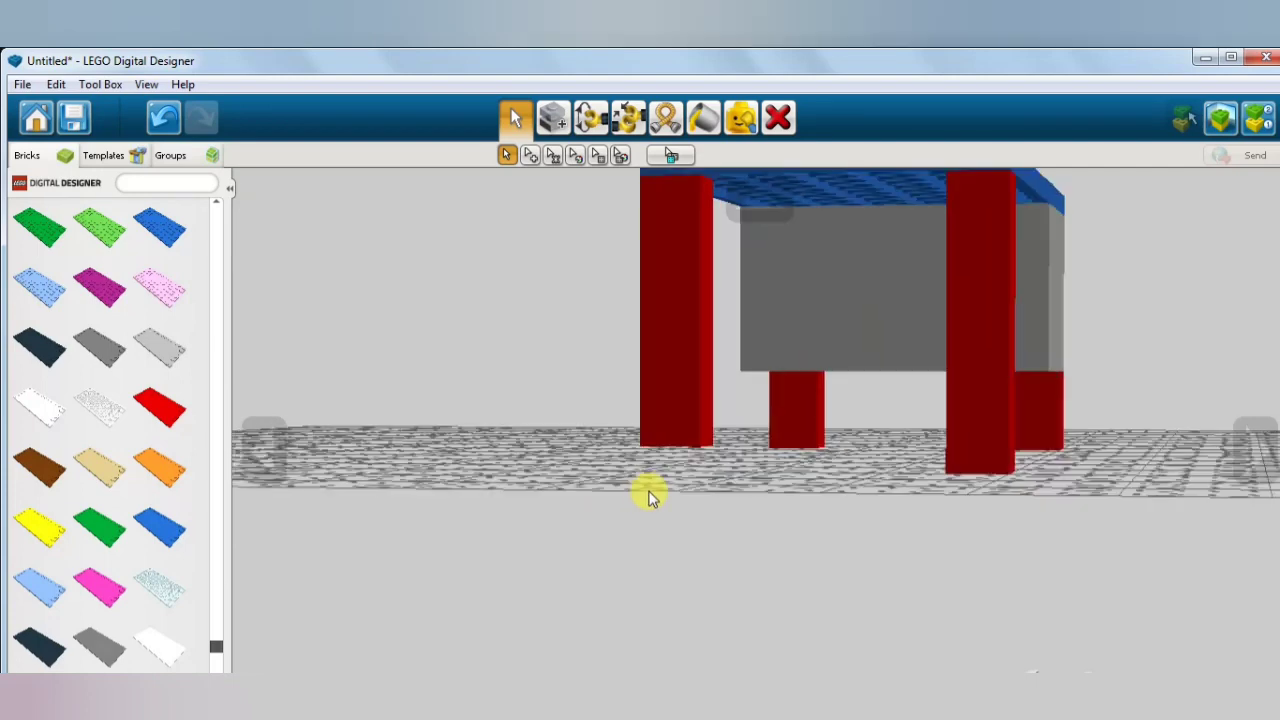
{"action": "left_click_drag", "start_coordinate": [591, 403], "coordinate": [722, 457]}
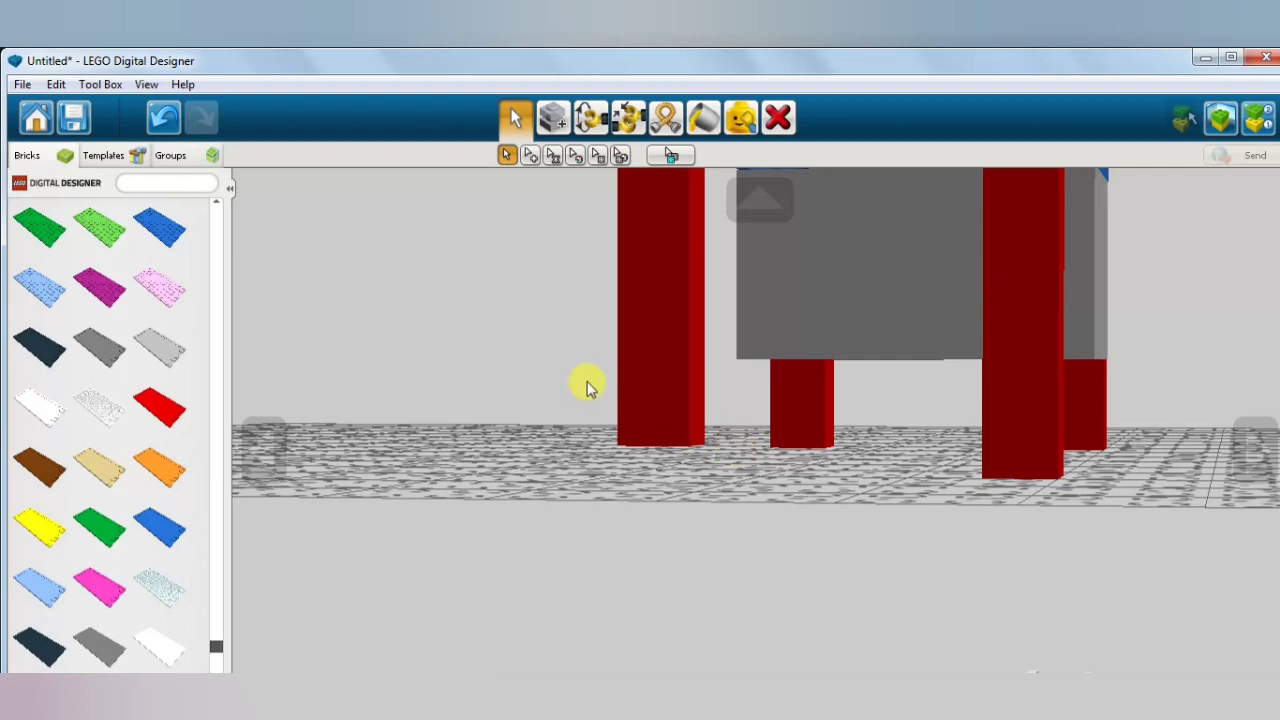
{"action": "left_click_drag", "start_coordinate": [587, 381], "coordinate": [738, 478]}
{"action": "key", "text": "ctrl+v"}
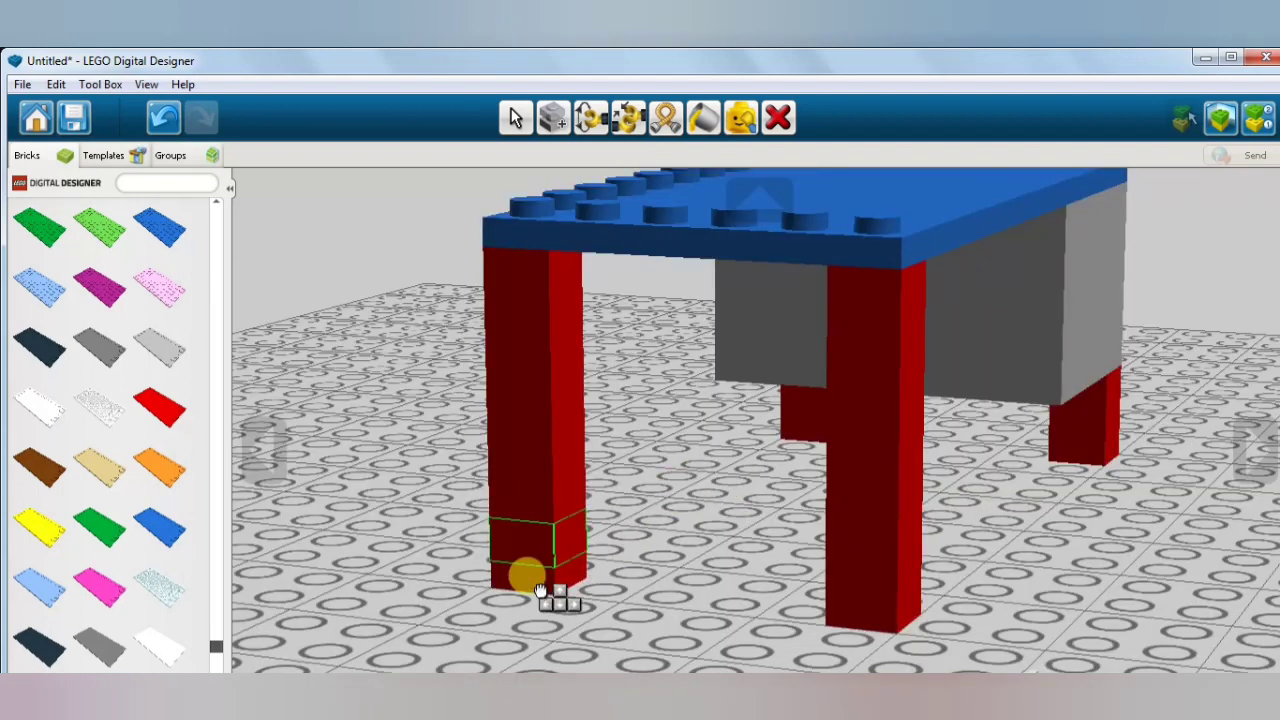
{"action": "left_click", "coordinate": [539, 583]}
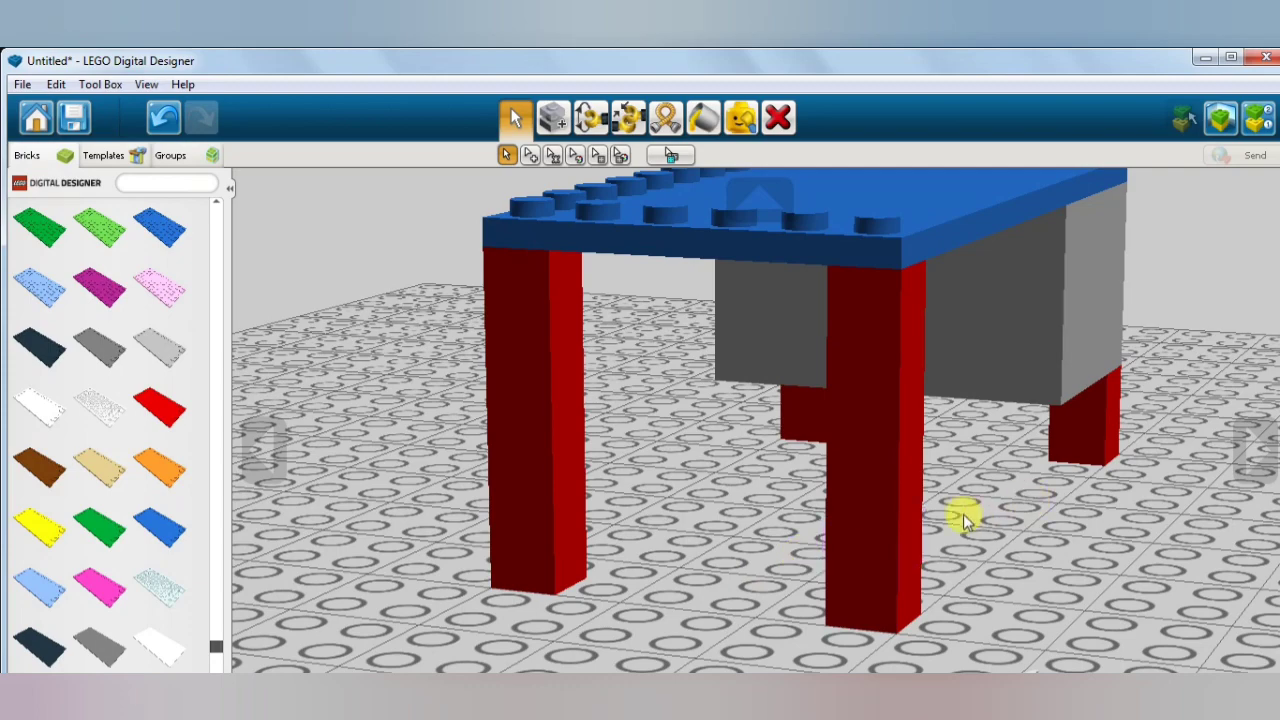
{"action": "scroll", "coordinate": [950, 517], "scroll_direction": "down", "scroll_amount": 5}
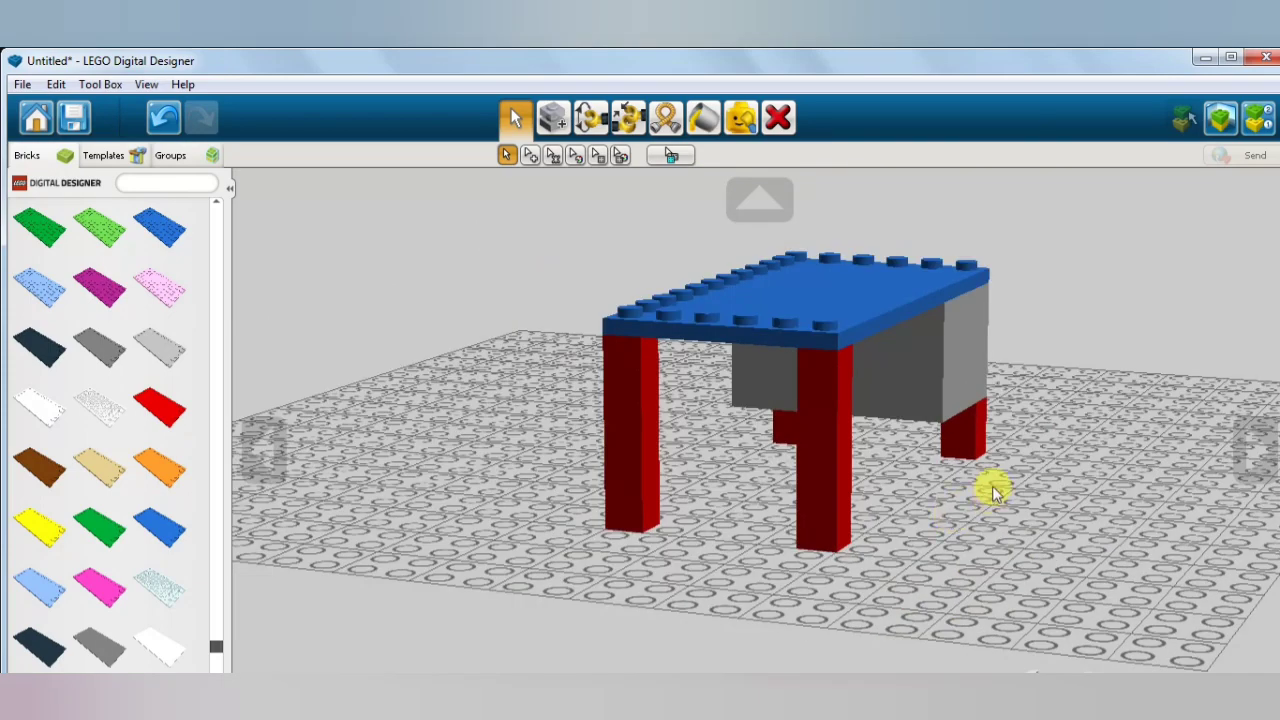
{"action": "right_click_drag", "start_coordinate": [993, 490], "coordinate": [826, 486]}
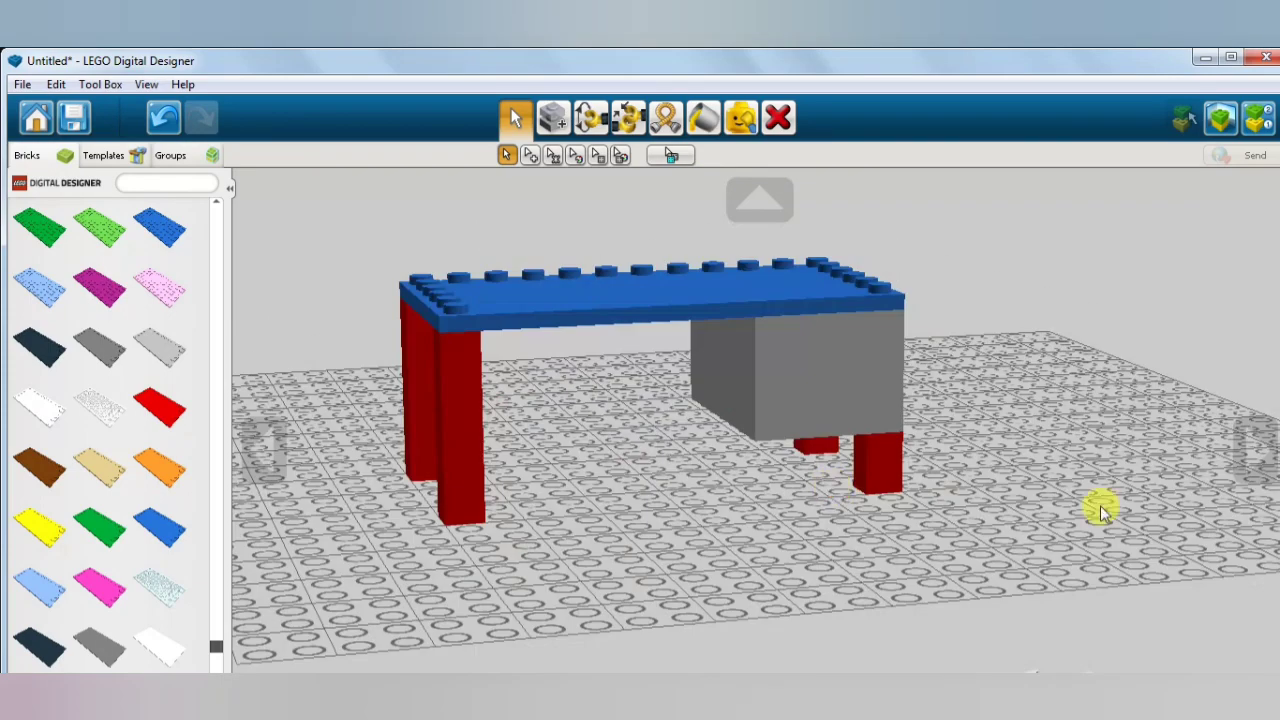
{"action": "right_click_drag", "start_coordinate": [1094, 509], "coordinate": [1058, 478]}
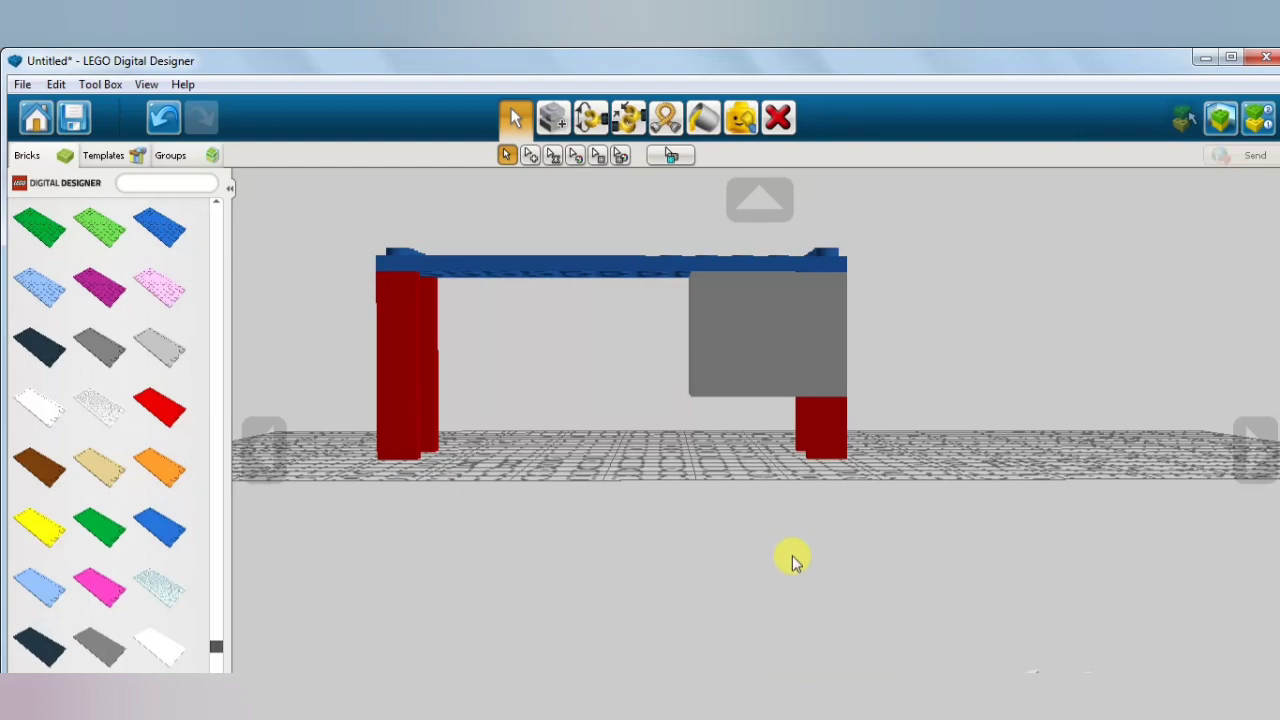
{"action": "right_click_drag", "start_coordinate": [966, 447], "coordinate": [828, 556]}
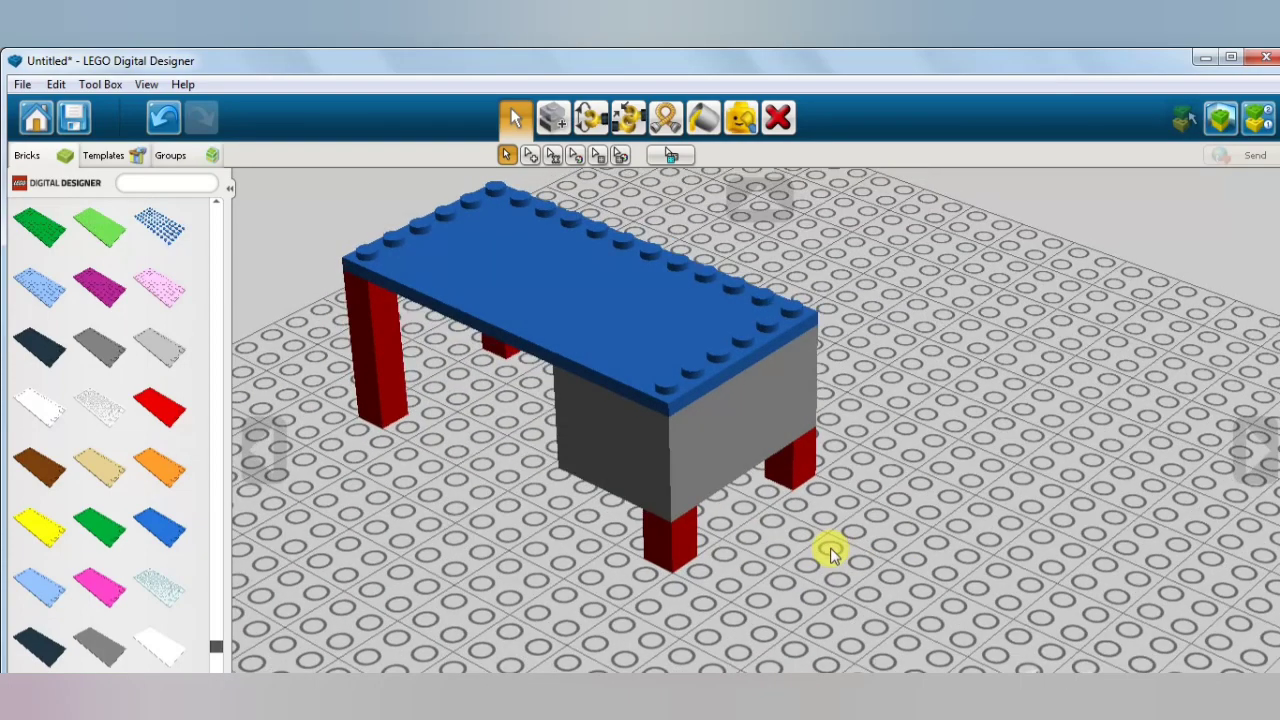